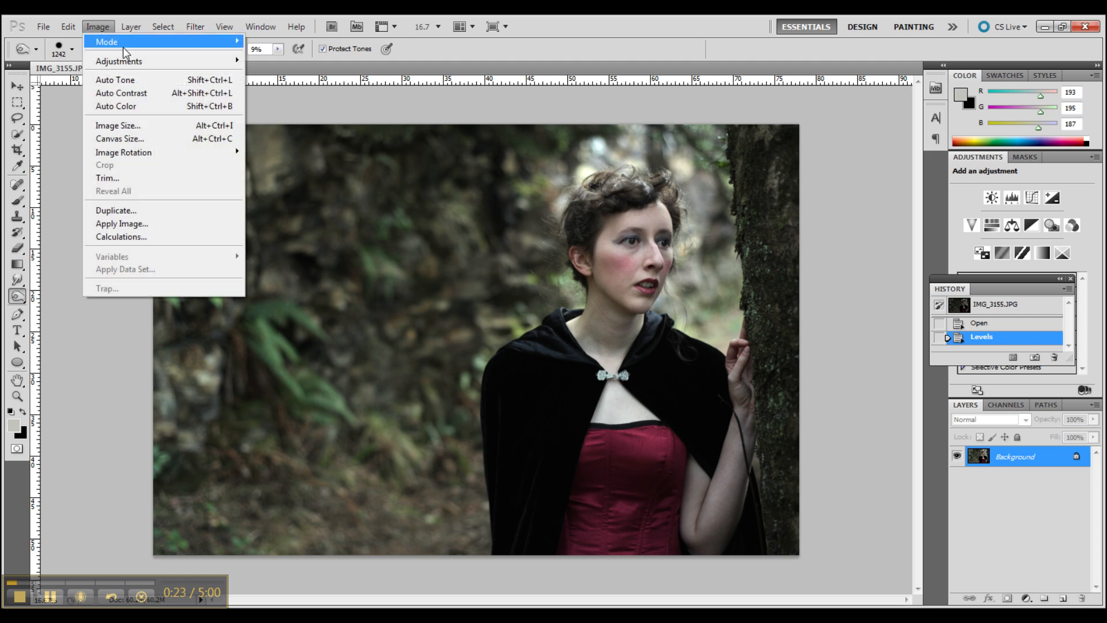
- Apply a Curves adjustment to the RGB channel with points at about input 114, output 139 and input 54, output 51
mouse_move(150, 61)
left_click(294, 87)
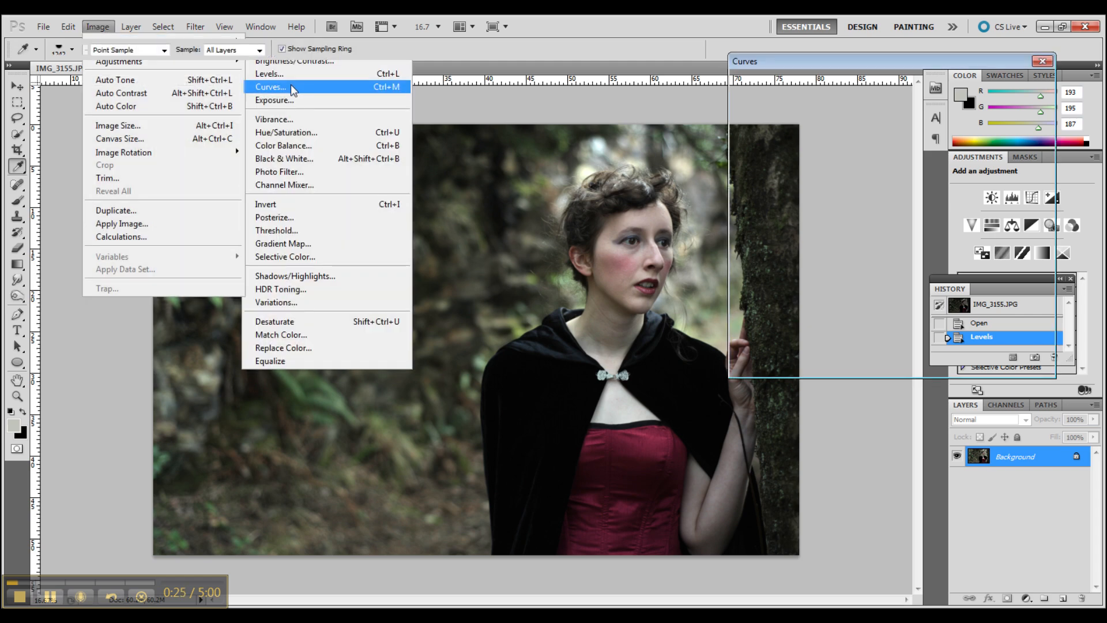
left_click_drag(862, 214, 864, 197)
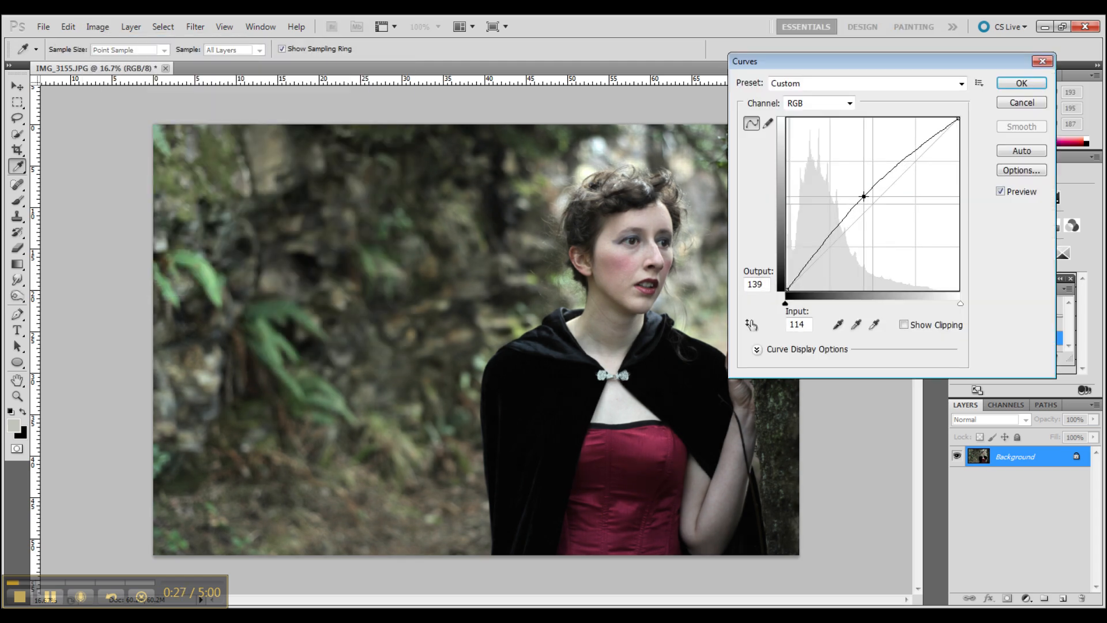
mouse_move(821, 238)
left_mouse_down()
mouse_move(822, 267)
mouse_move(824, 254)
left_mouse_up()
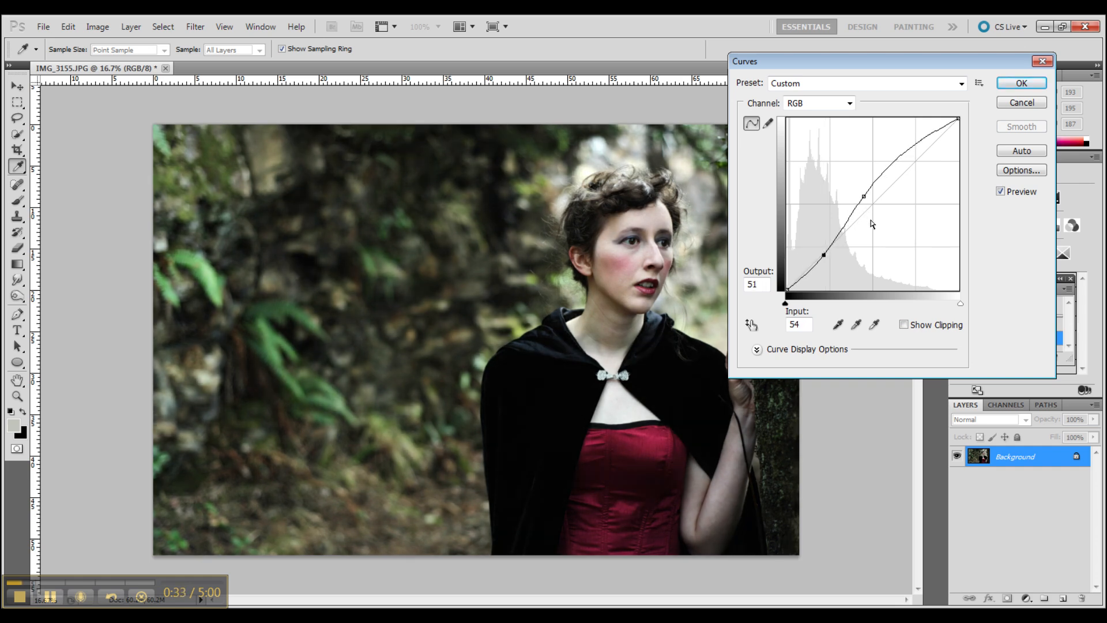
left_click_drag(865, 198, 863, 197)
left_click(1021, 83)
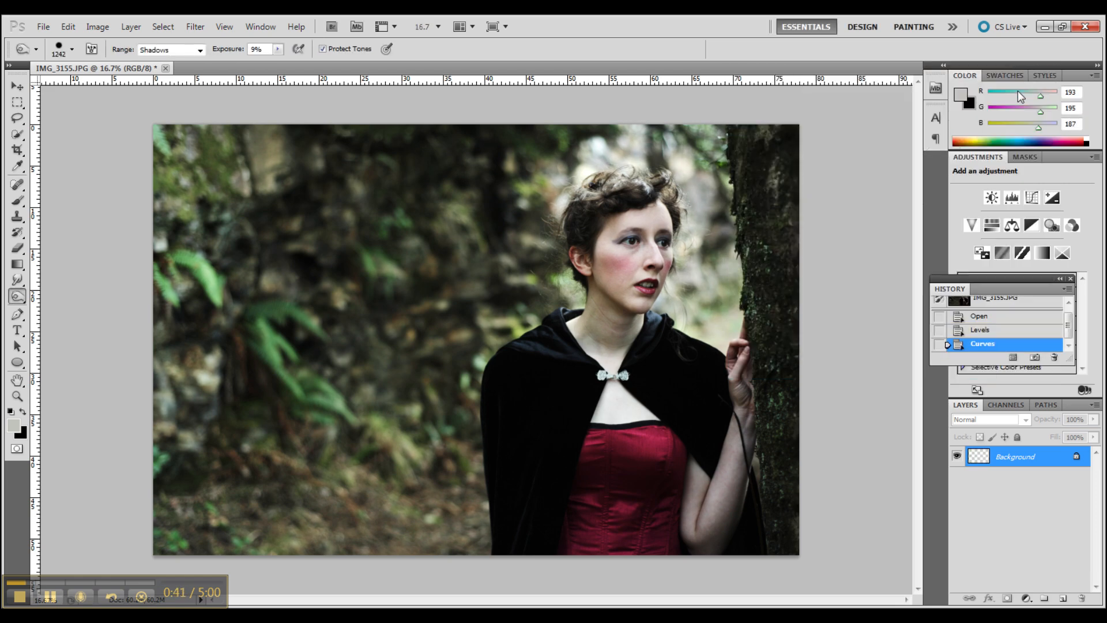
- Darken the shadows of both of the woman's eyes using the Burn tool with a 21 px brush at 9% exposure
key("ctrl+plus")
key("ctrl+plus")
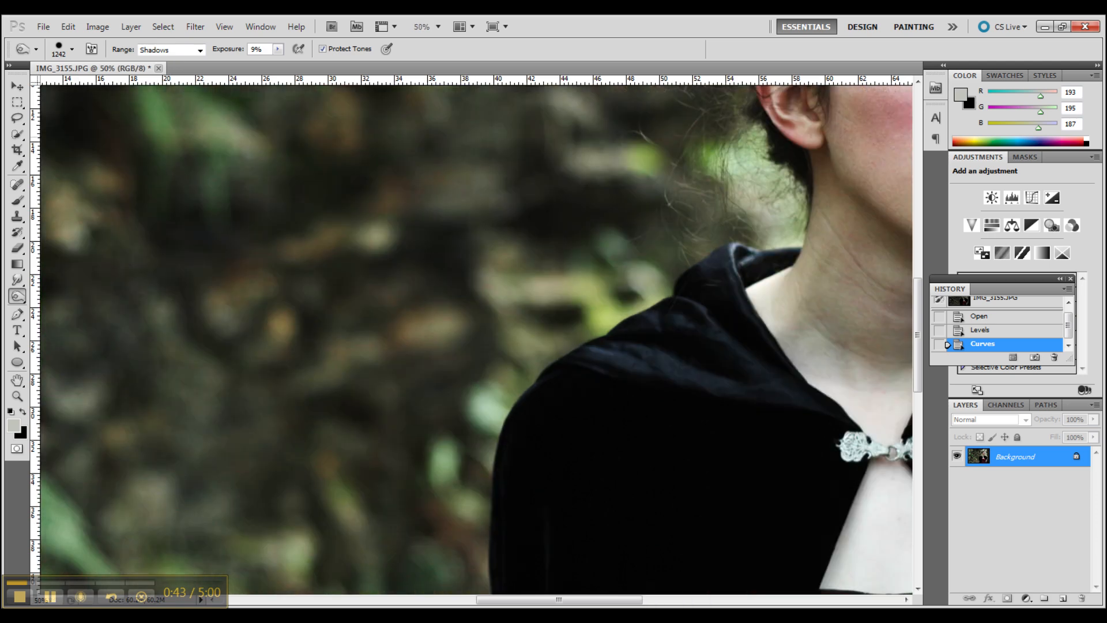
left_click_drag(500, 603, 600, 603)
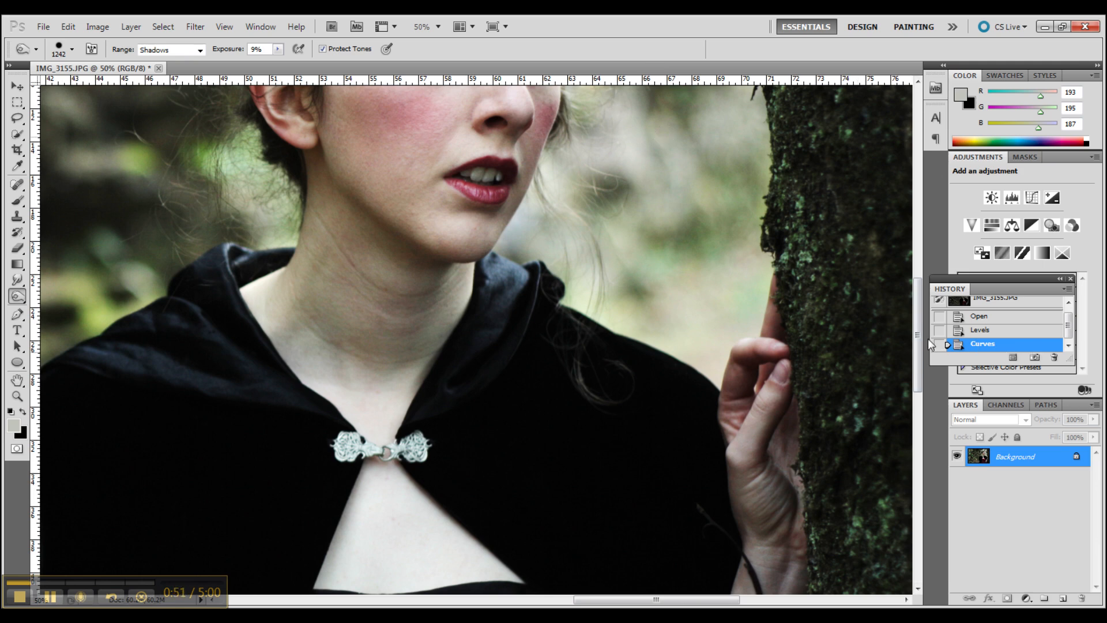
left_click_drag(916, 341, 916, 302)
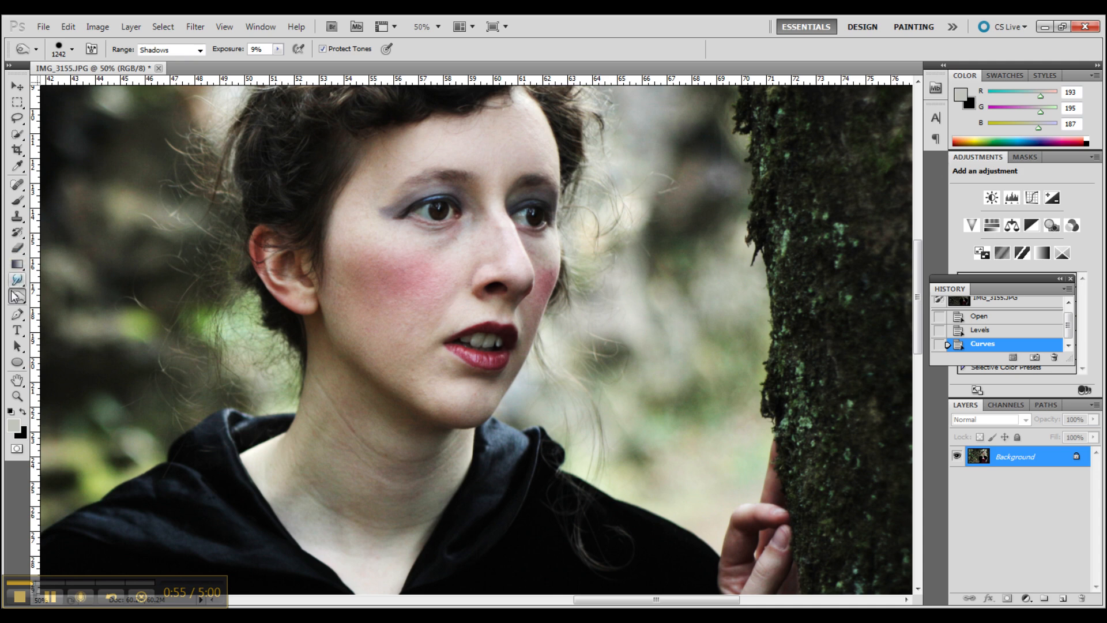
left_click(72, 50)
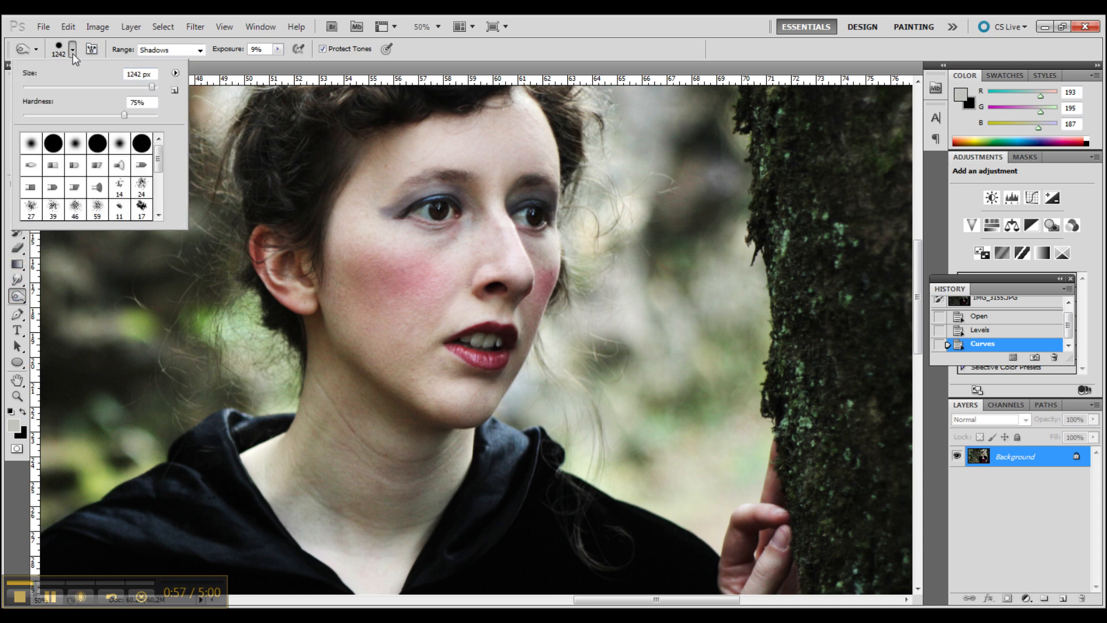
left_click(30, 87)
key("Return")
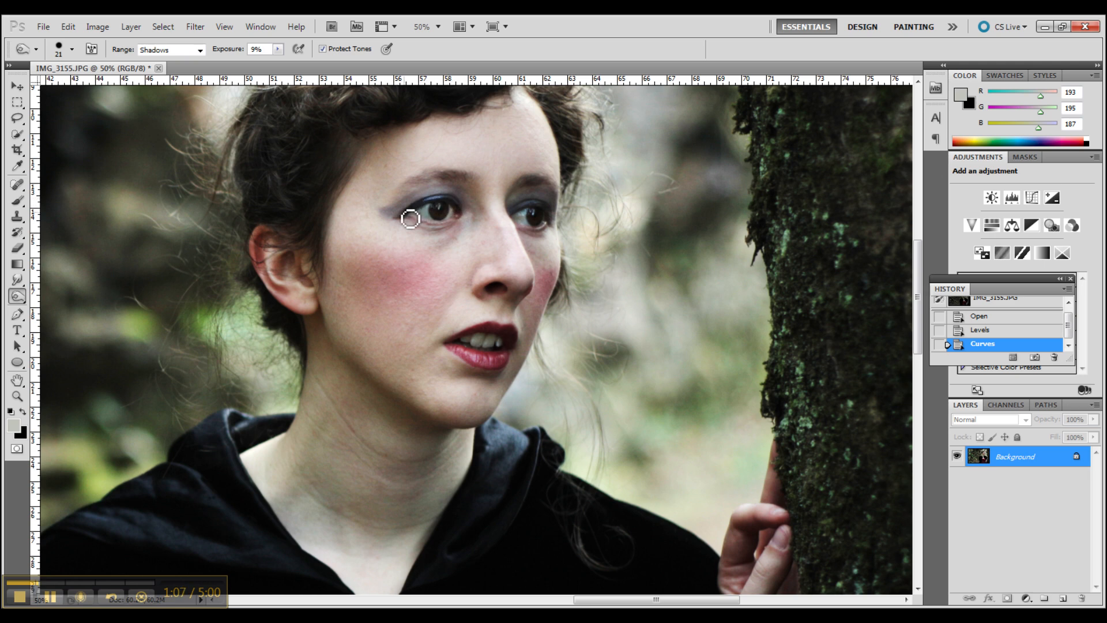
left_click_drag(418, 212, 421, 212)
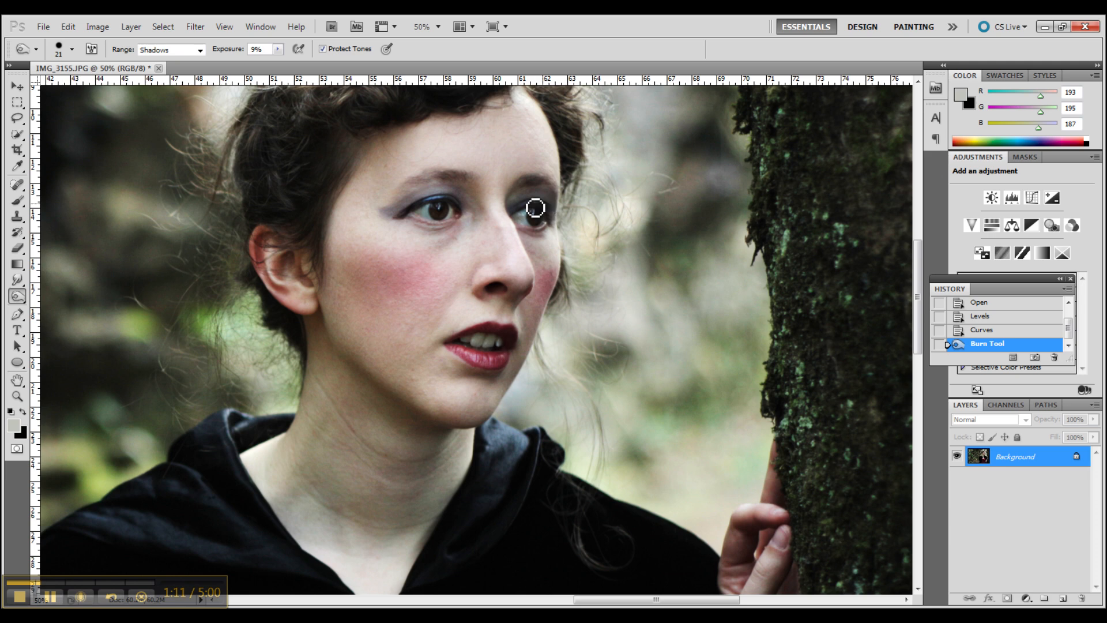
left_click_drag(548, 209, 563, 233)
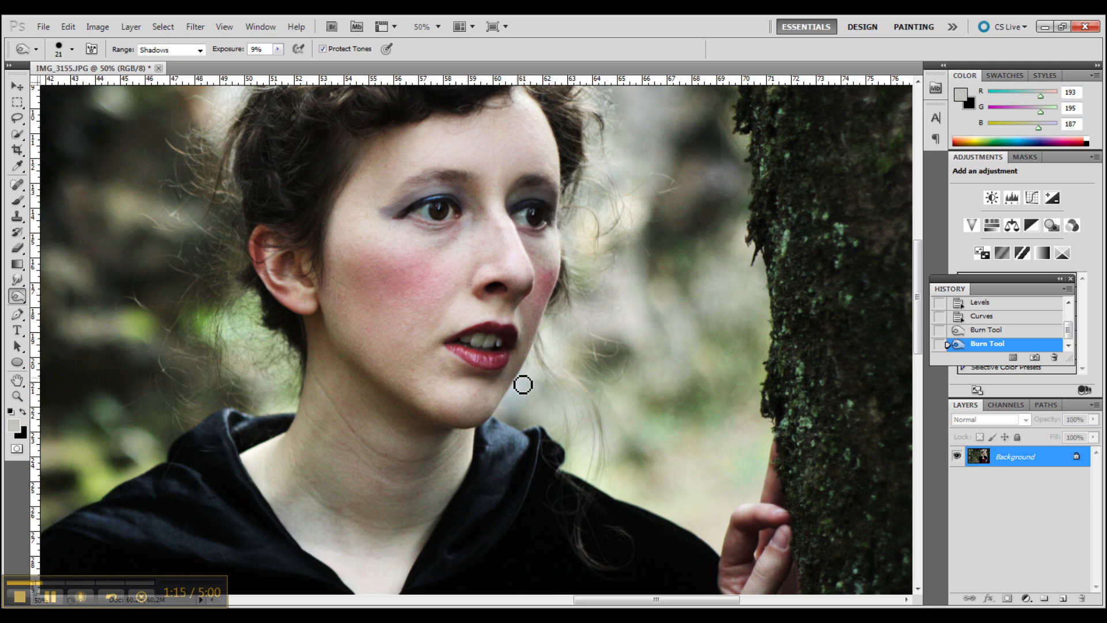
- Smooth the creases on the woman's neck using a content-aware Spot Healing Brush sized 28 px
left_click(17, 185)
left_click(72, 50)
left_click_drag(79, 84, 90, 85)
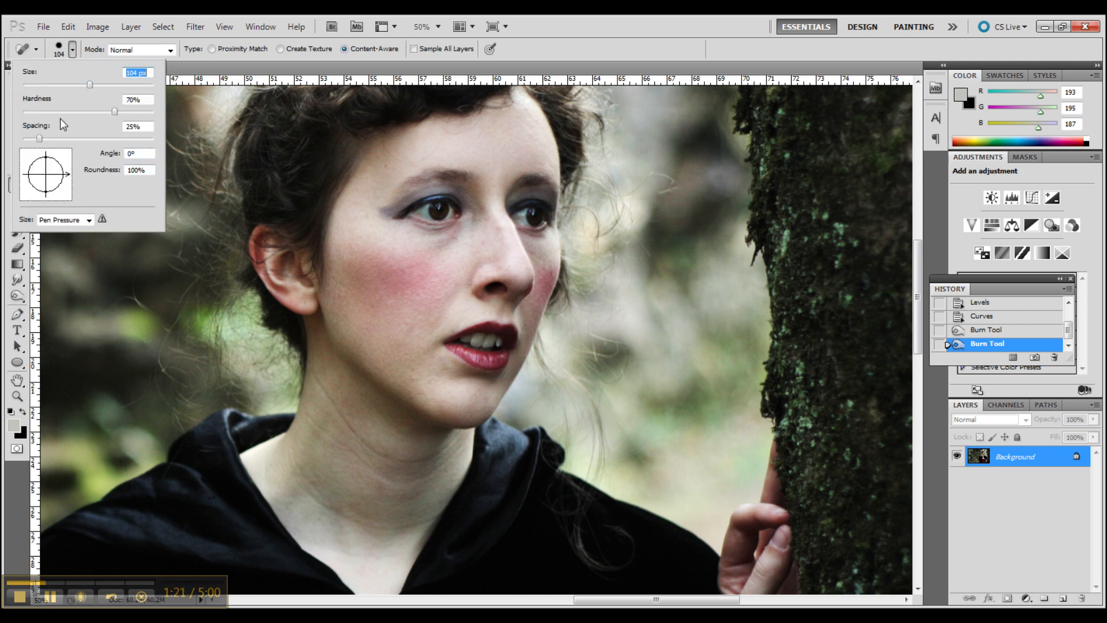
left_click(36, 85)
key("Return")
mouse_move(312, 376)
left_mouse_down()
mouse_move(374, 452)
mouse_move(423, 471)
mouse_move(445, 463)
mouse_move(416, 464)
mouse_move(467, 441)
left_mouse_up()
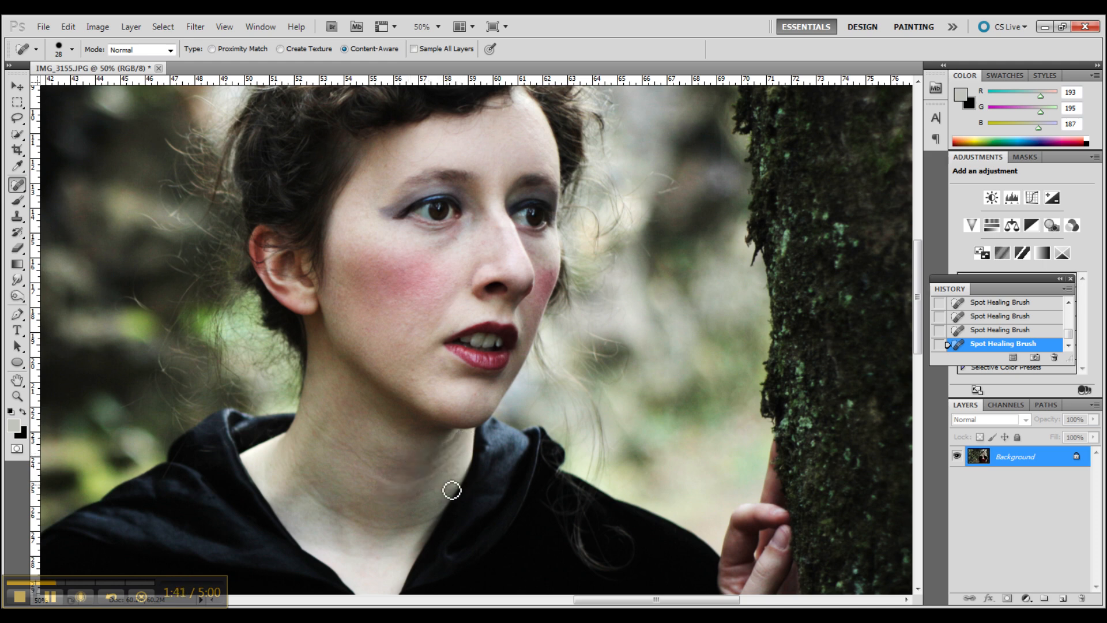
- Step back one healing stroke, then heal the creases on both sides and at the base of the neck
left_click(990, 334)
left_click_drag(441, 452, 460, 454)
mouse_move(308, 416)
left_mouse_down()
mouse_move(383, 484)
mouse_move(427, 478)
left_mouse_up()
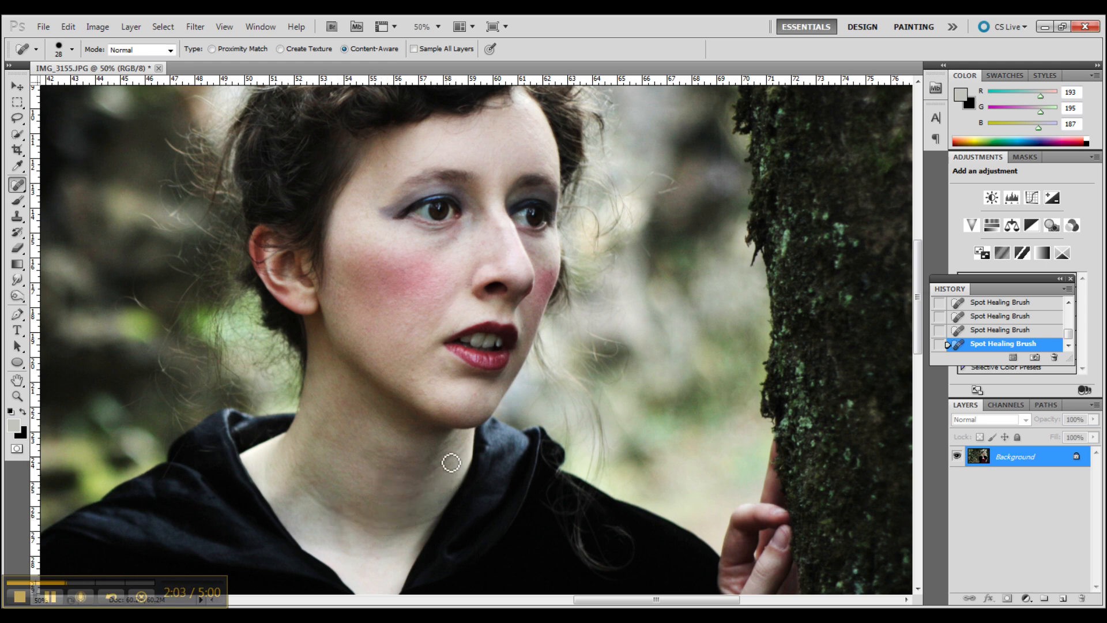
left_click_drag(463, 448, 437, 466)
mouse_move(289, 450)
left_mouse_down()
mouse_move(306, 490)
mouse_move(367, 532)
left_mouse_up()
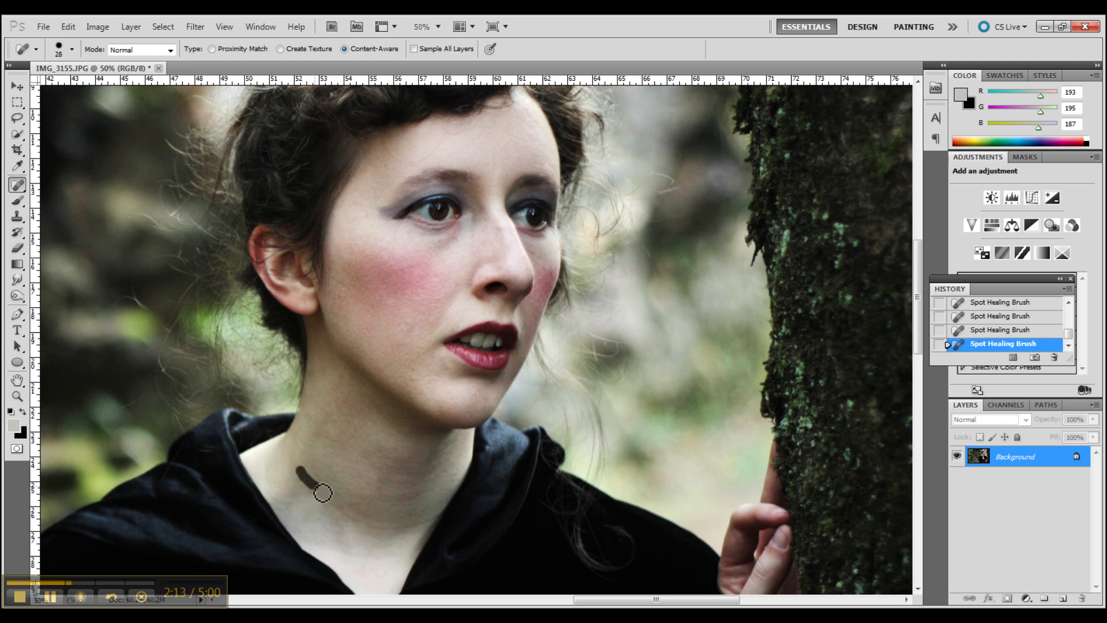
mouse_move(378, 527)
left_mouse_down()
mouse_move(395, 537)
mouse_move(436, 522)
left_mouse_up()
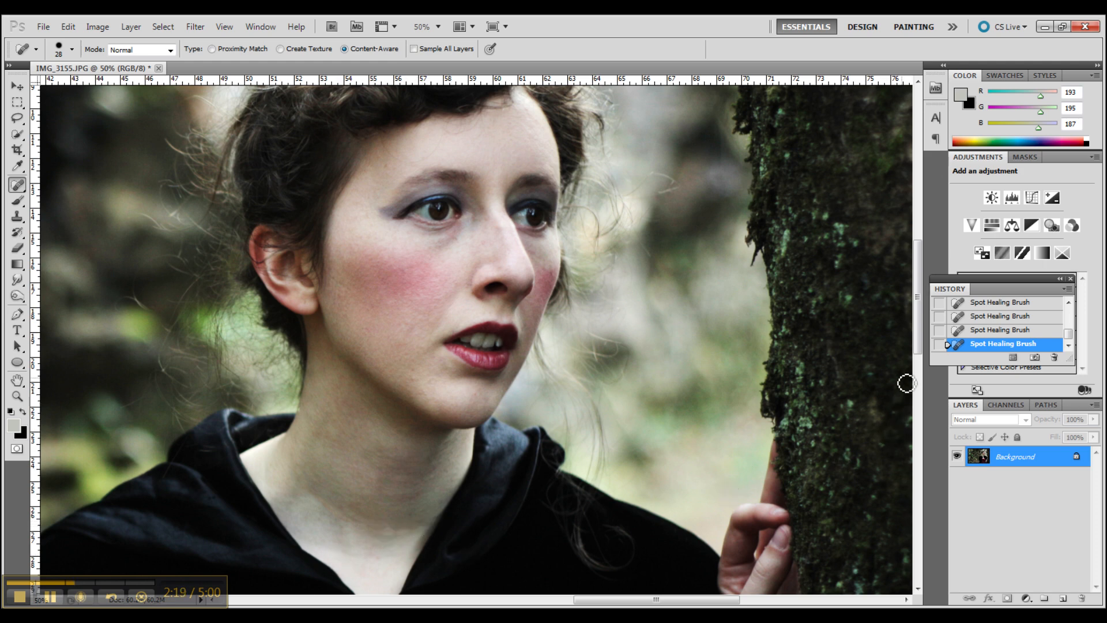
- Undo the last healing stroke and retouch the crease at the base of the neck again
left_click(1001, 330)
left_click_drag(367, 526, 416, 533)
key("ctrl+minus")
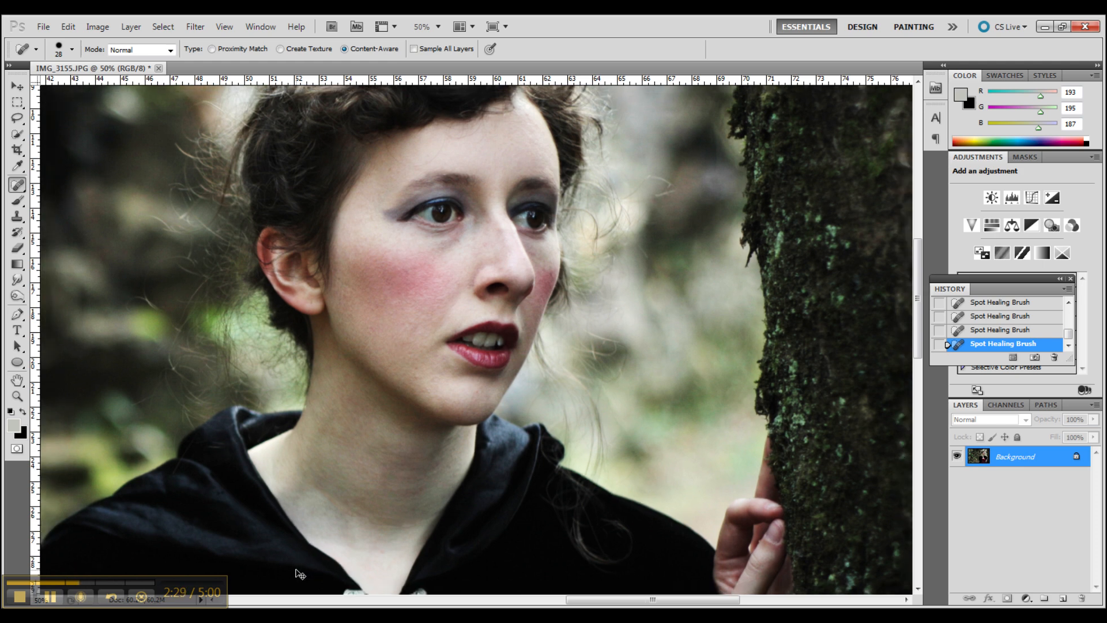
key("ctrl+minus")
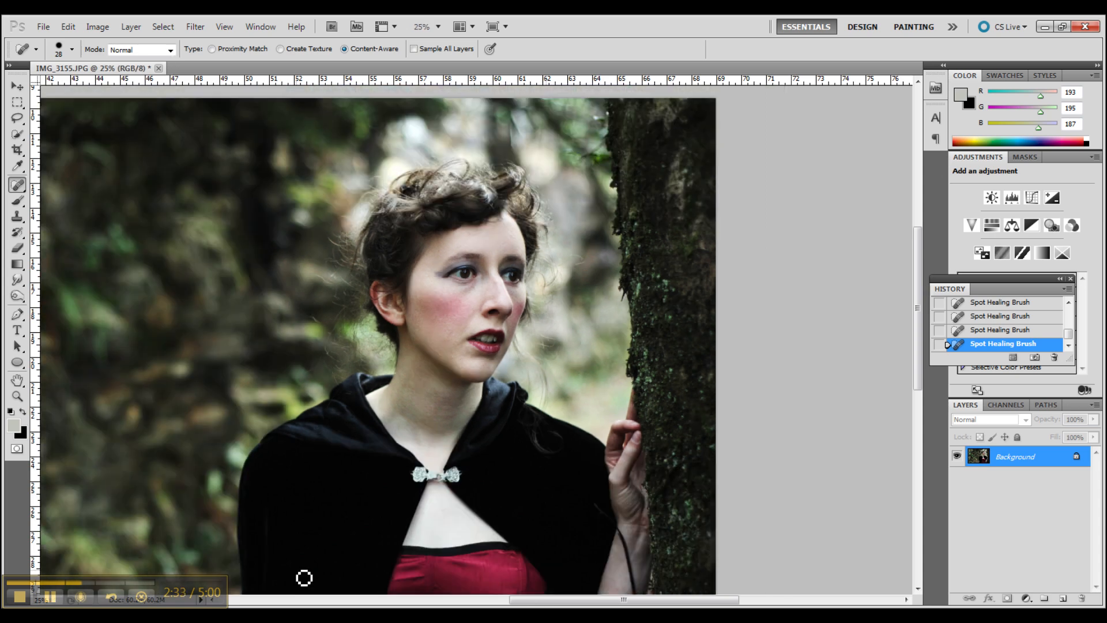
key("ctrl+minus")
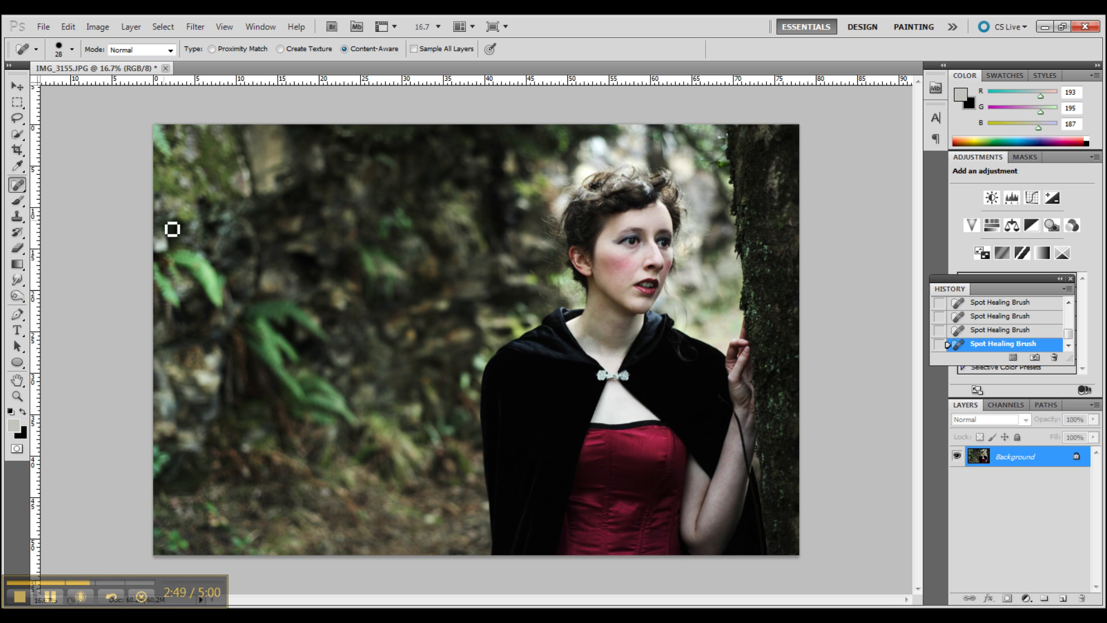
- Set the Spot Healing Brush size to 62 px and revert the last two healing strokes
left_click(72, 50)
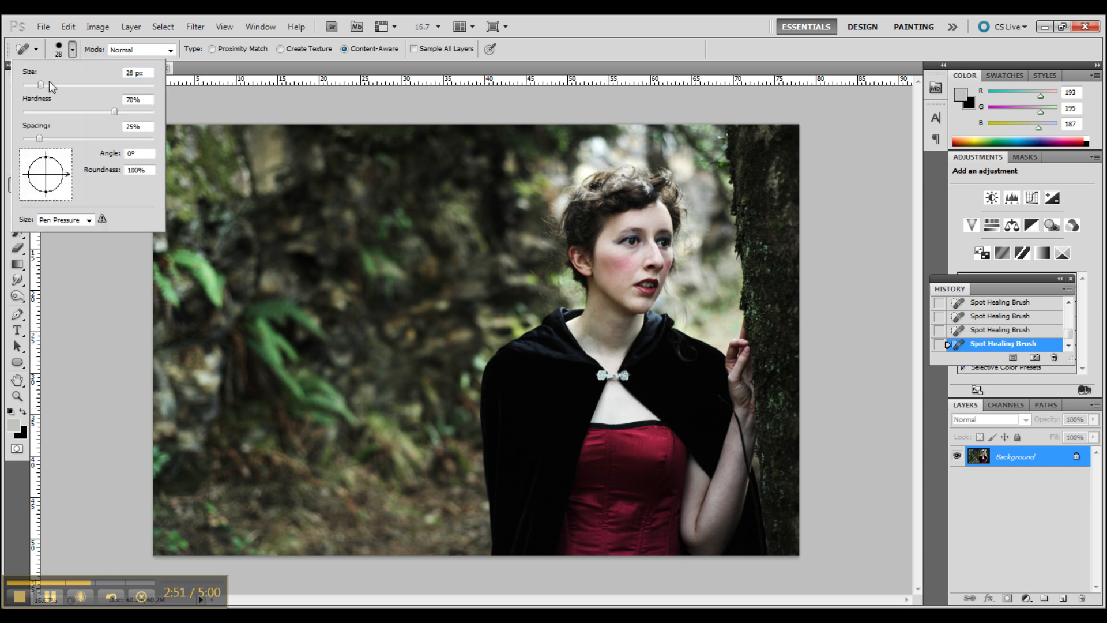
left_click_drag(46, 82, 55, 90)
type("62")
key("Return")
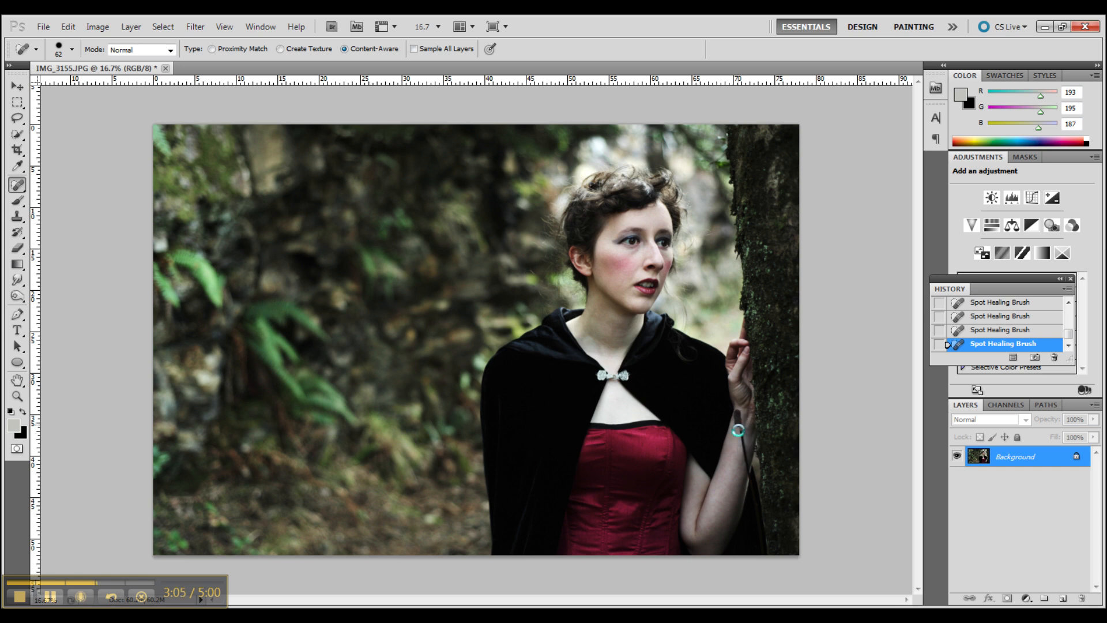
left_click(981, 334)
left_click(986, 318)
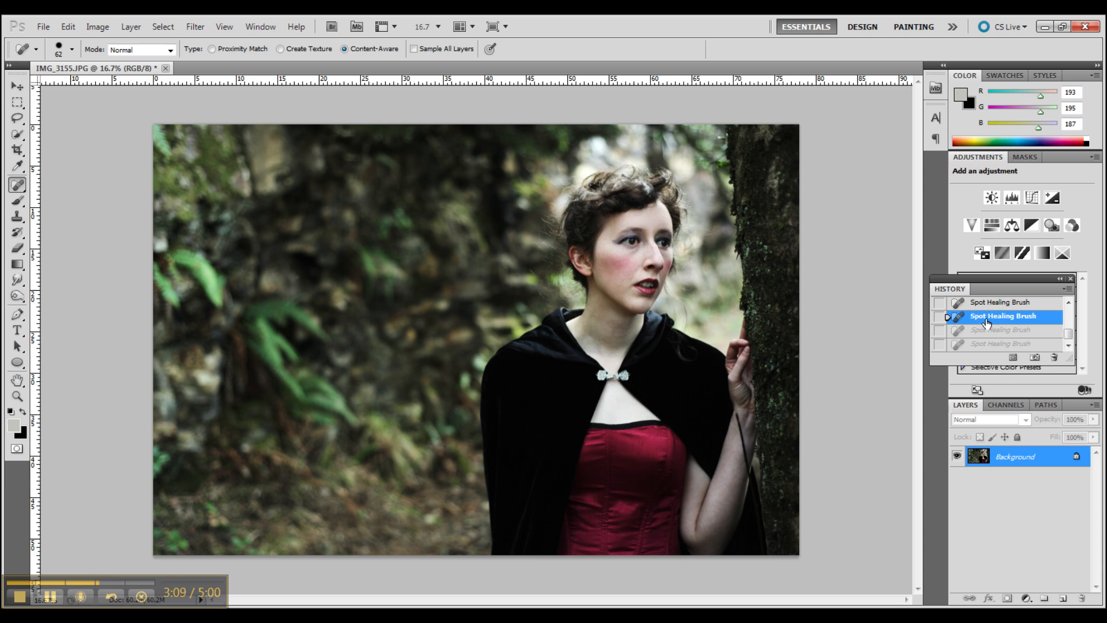
- Remove the dark cord hanging across the woman's wrist and forearm with the Spot Healing Brush
key("ctrl+plus")
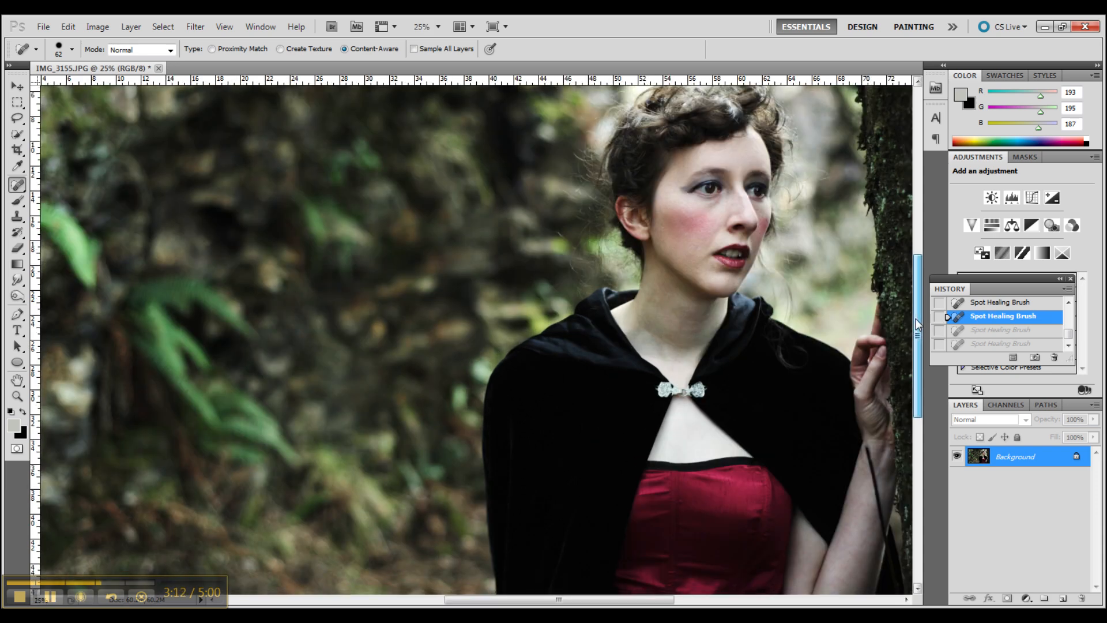
scroll(916, 318, "down", 3)
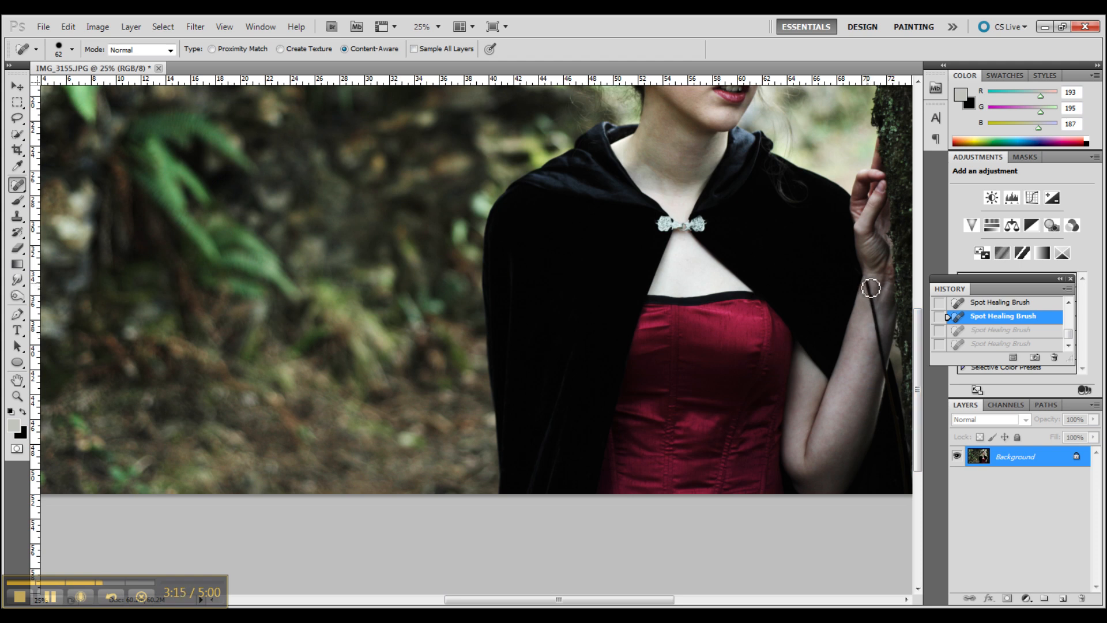
key("ctrl+shift+z")
key("ctrl+shift+z")
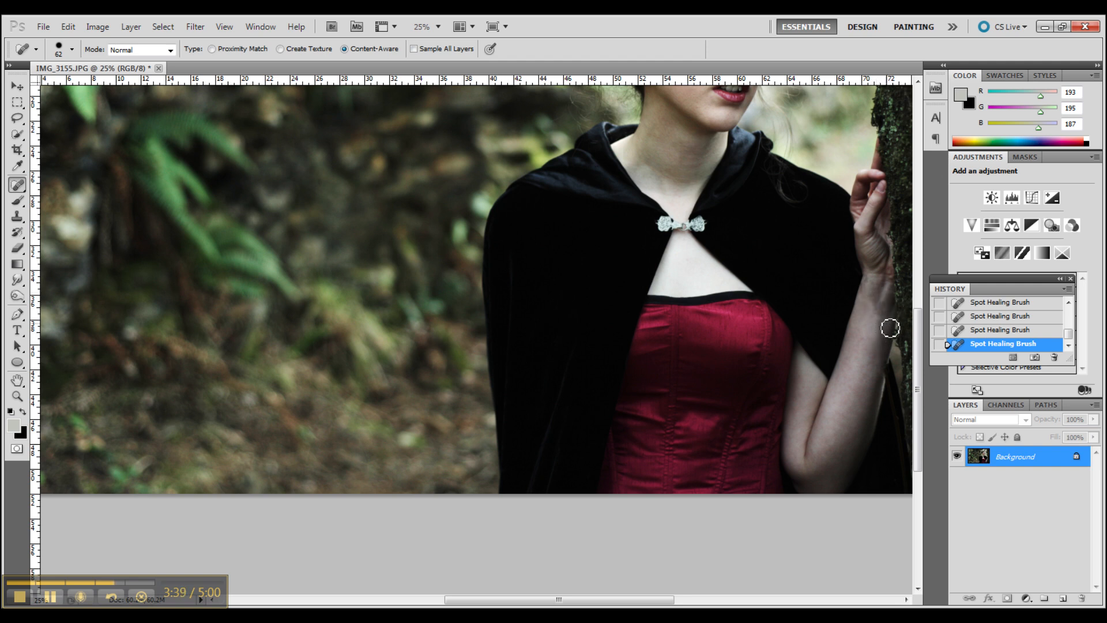
- Clean up the leftover marks on the wrist and outer forearm, undoing one healing stroke and repainting it
left_click_drag(877, 287, 884, 326)
left_click_drag(884, 294, 878, 319)
left_click_drag(894, 304, 880, 345)
left_click(988, 329)
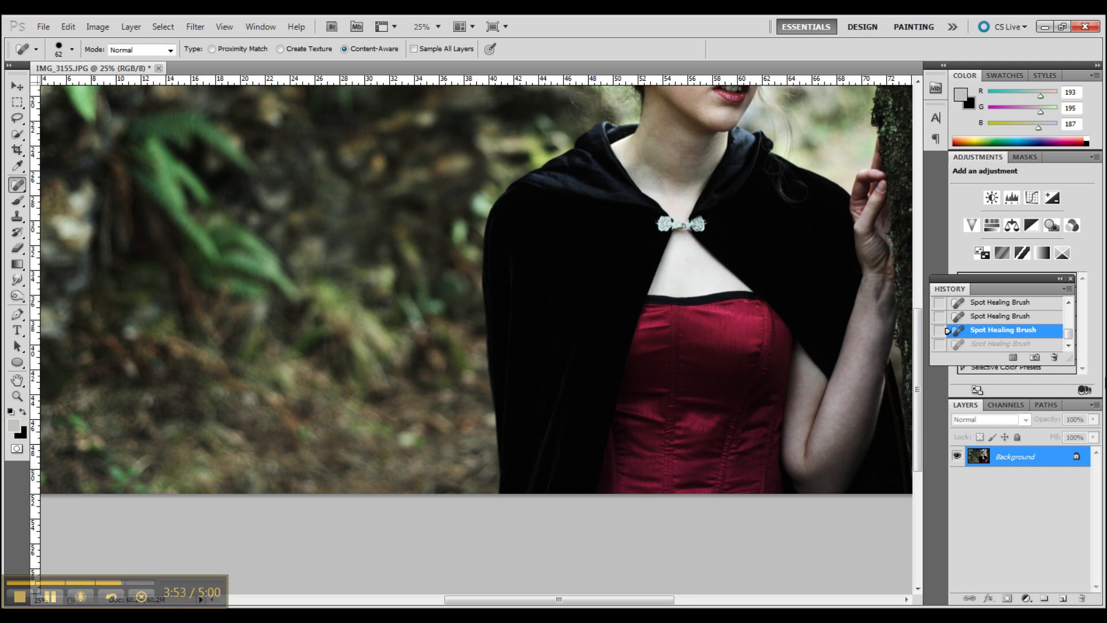
left_click_drag(871, 288, 866, 307)
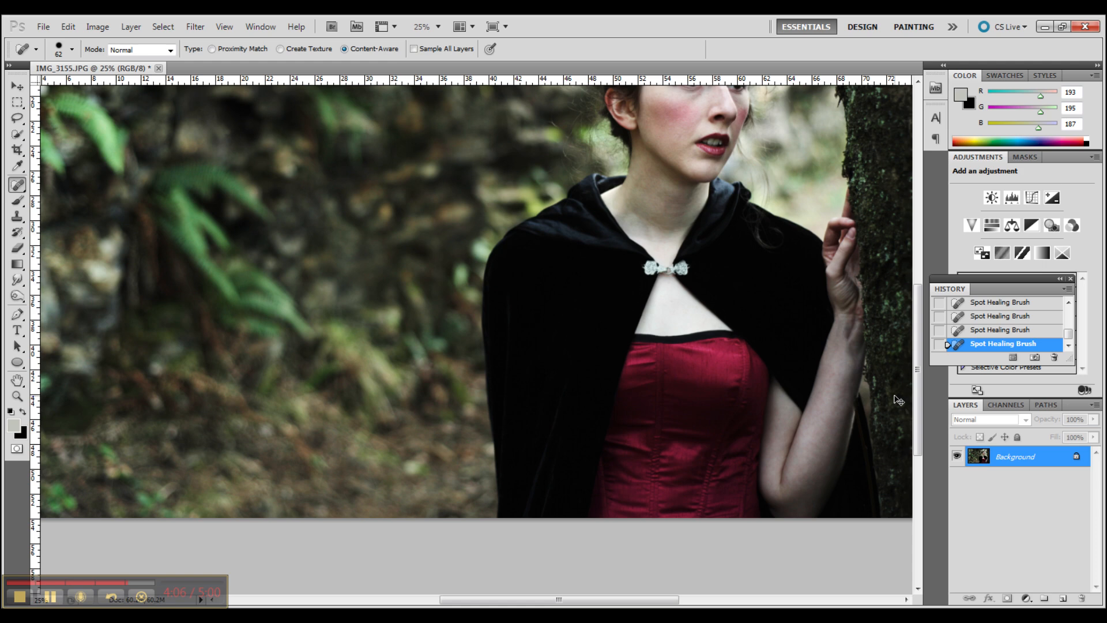
- Heal the remaining traces of the cord between the forearm and the tree trunk
key("ctrl+minus")
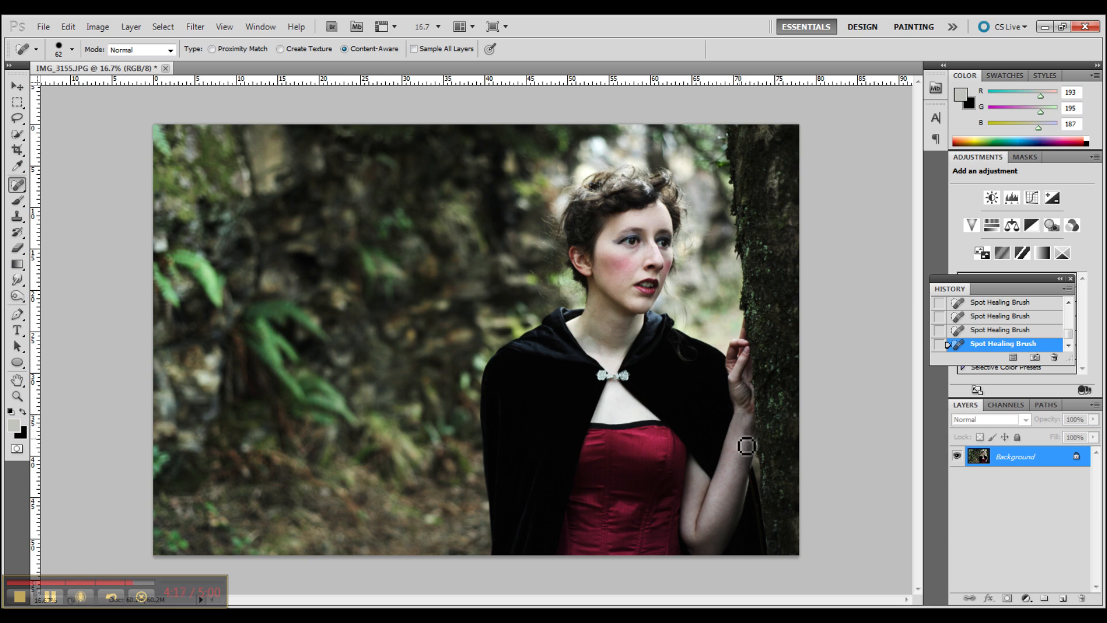
left_click_drag(743, 418, 743, 476)
left_click_drag(753, 436, 753, 487)
left_click_drag(750, 430, 746, 456)
- Compare the retouched photo with earlier history states and the original image, then return to the latest state
left_click_drag(1069, 335, 1070, 319)
left_click(1013, 313)
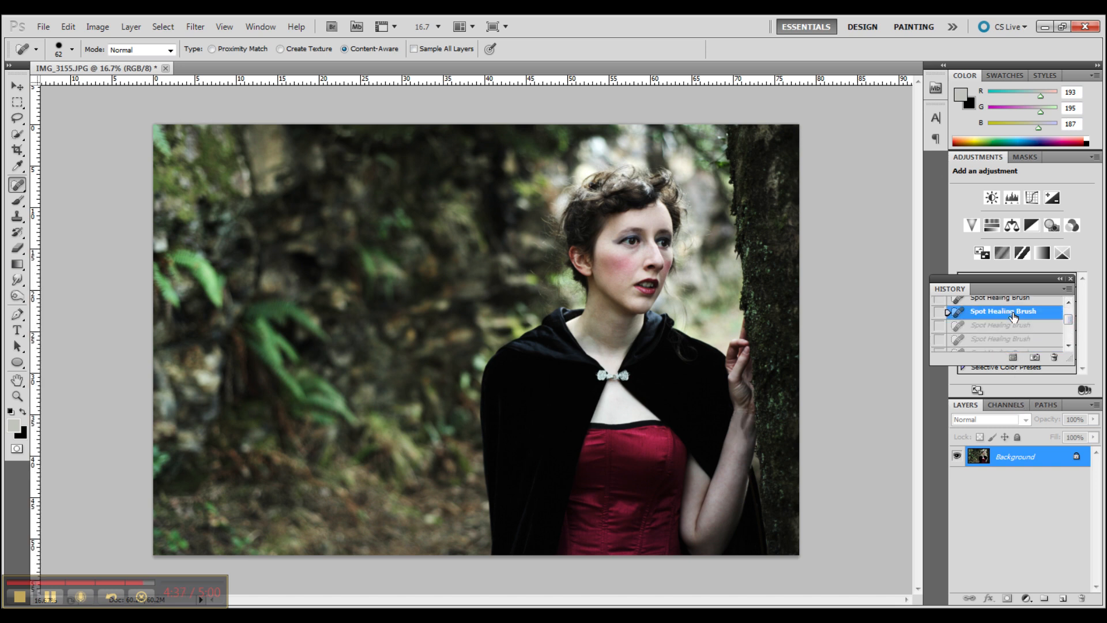
left_click_drag(1070, 322, 1068, 304)
left_click(1045, 311)
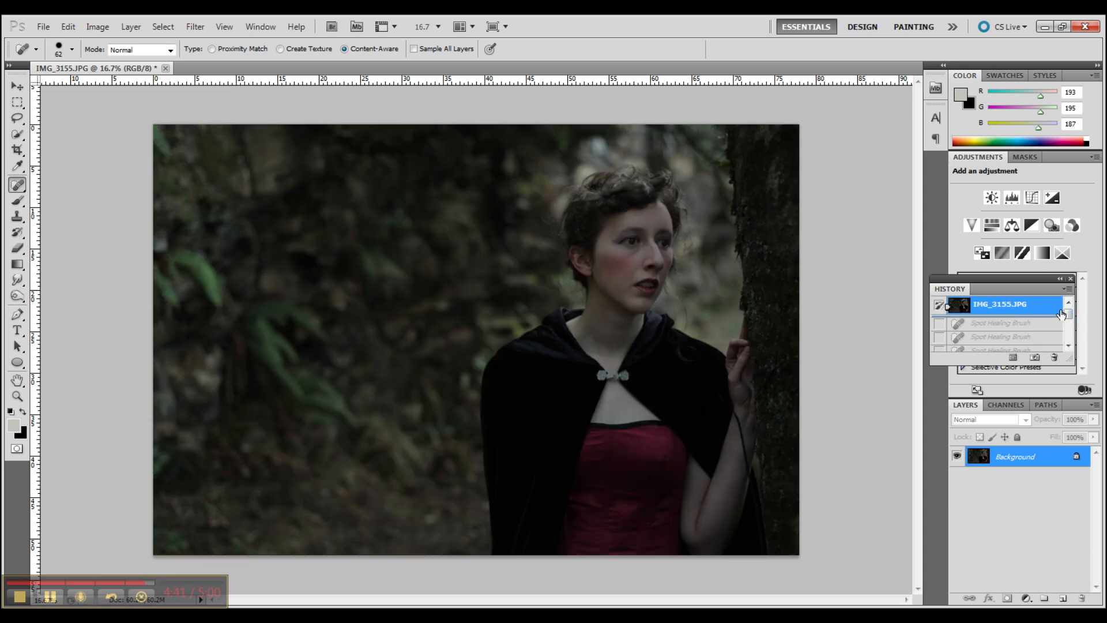
scroll(1027, 341, "down", 5)
left_click(1023, 344)
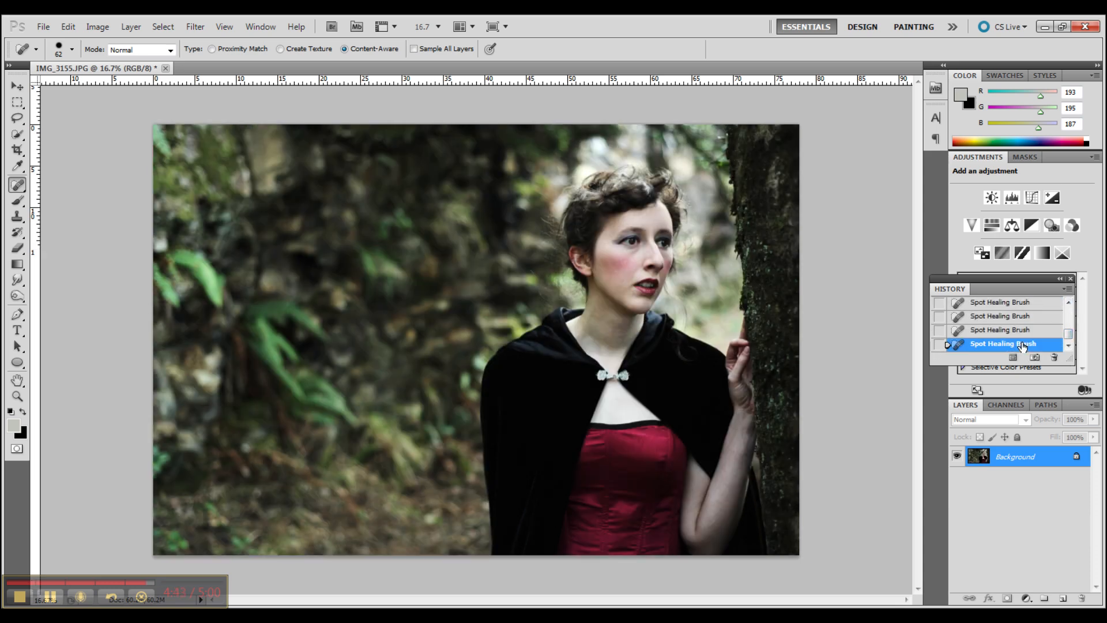
left_click(19, 597)
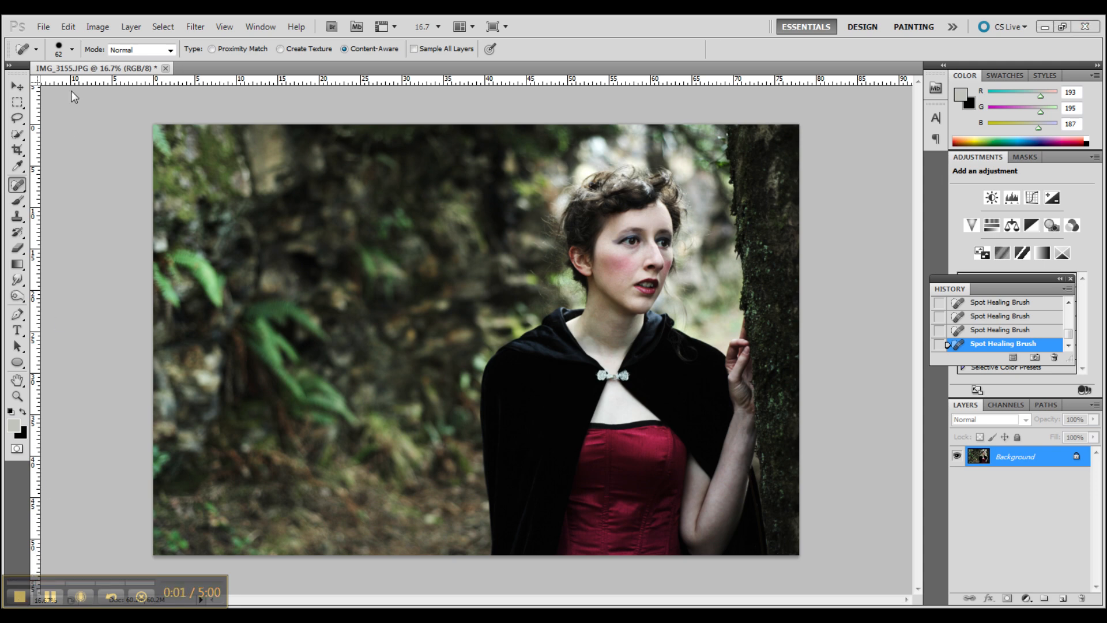
- Start a Selective Color adjustment and set Black to -20% for the Reds
left_click(102, 27)
mouse_move(133, 61)
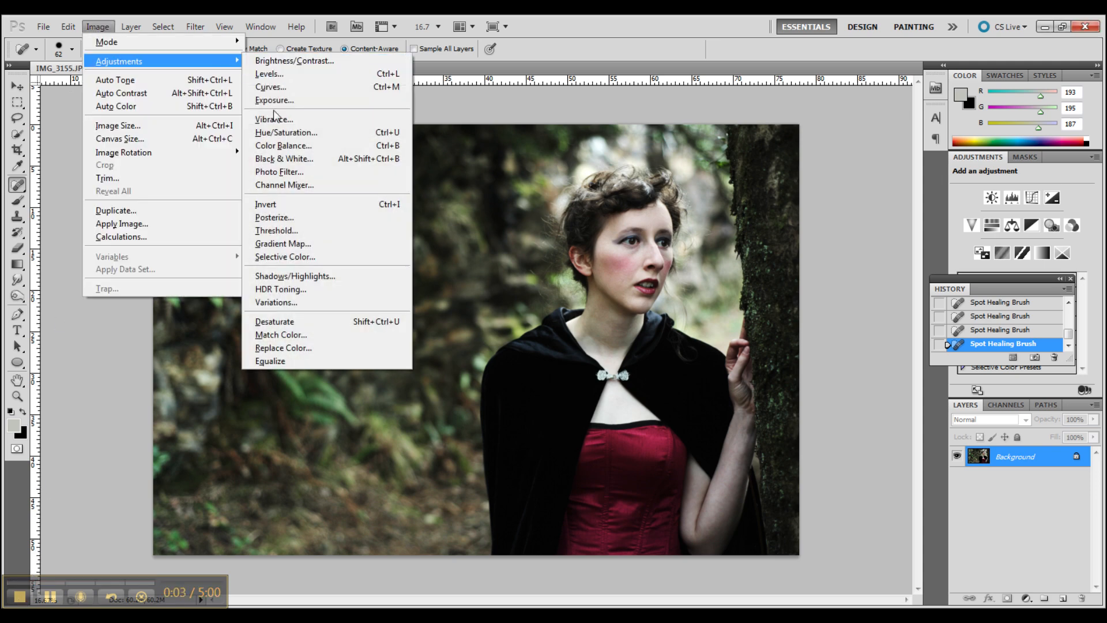
left_click(271, 256)
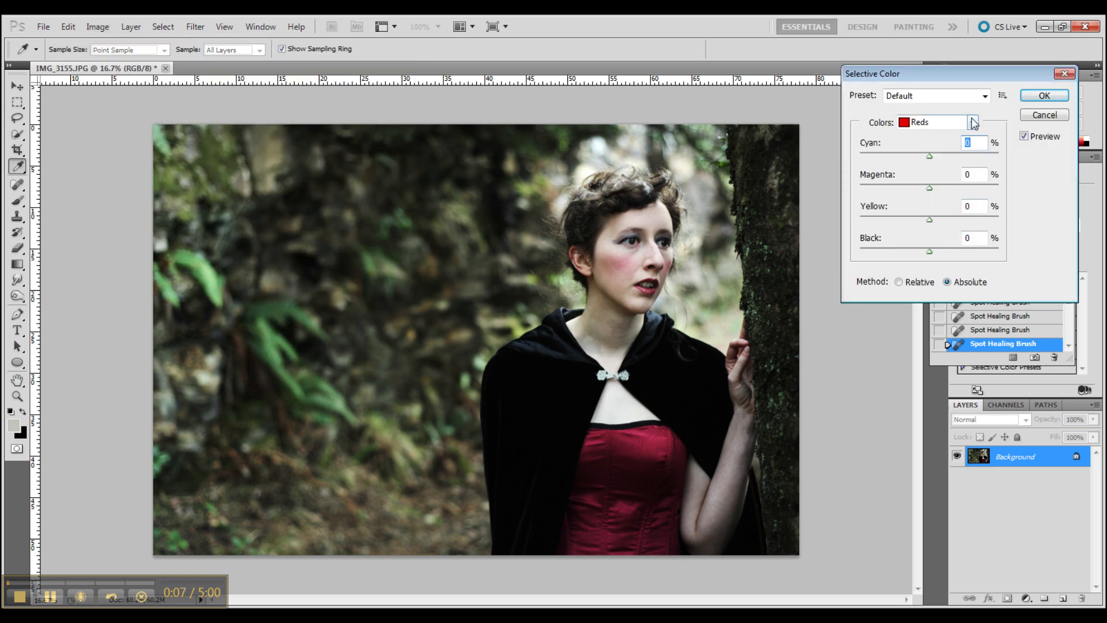
mouse_move(932, 253)
left_mouse_down()
mouse_move(903, 254)
mouse_move(916, 251)
left_mouse_up()
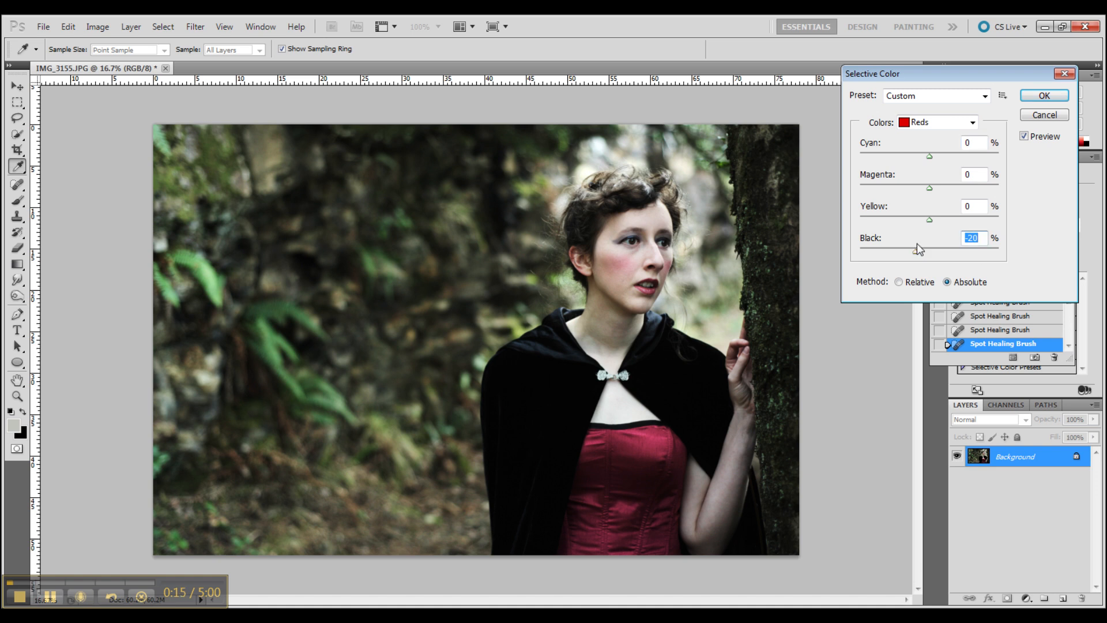
- Set the Selective Color Black value to -2% for Neutrals and +4% for Blacks, and apply the adjustment
left_click(972, 123)
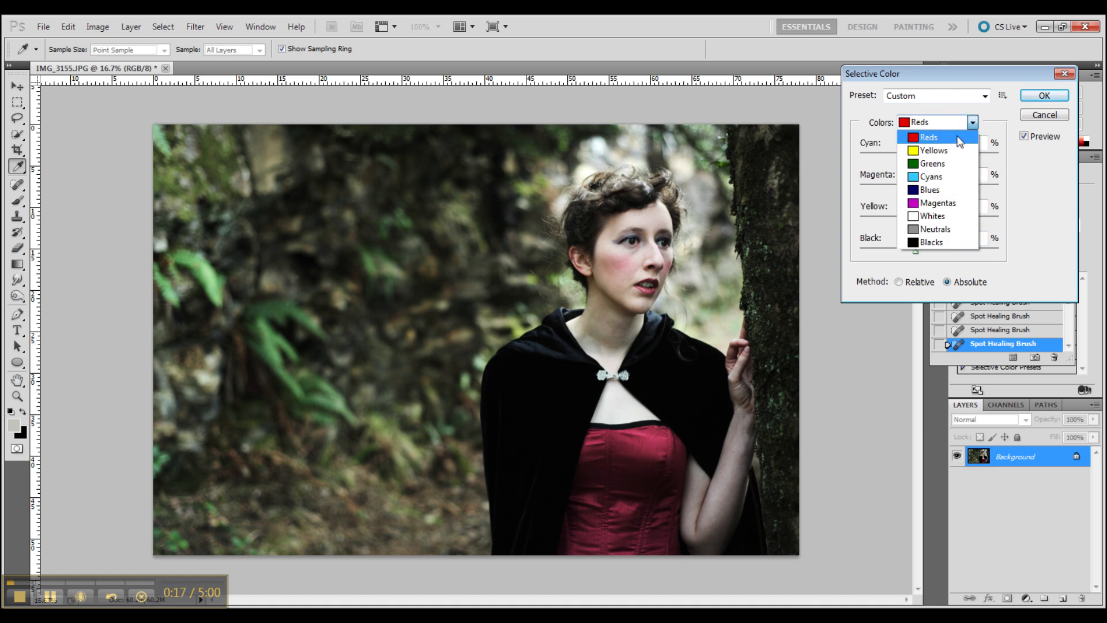
left_click(937, 230)
left_click_drag(930, 251, 927, 251)
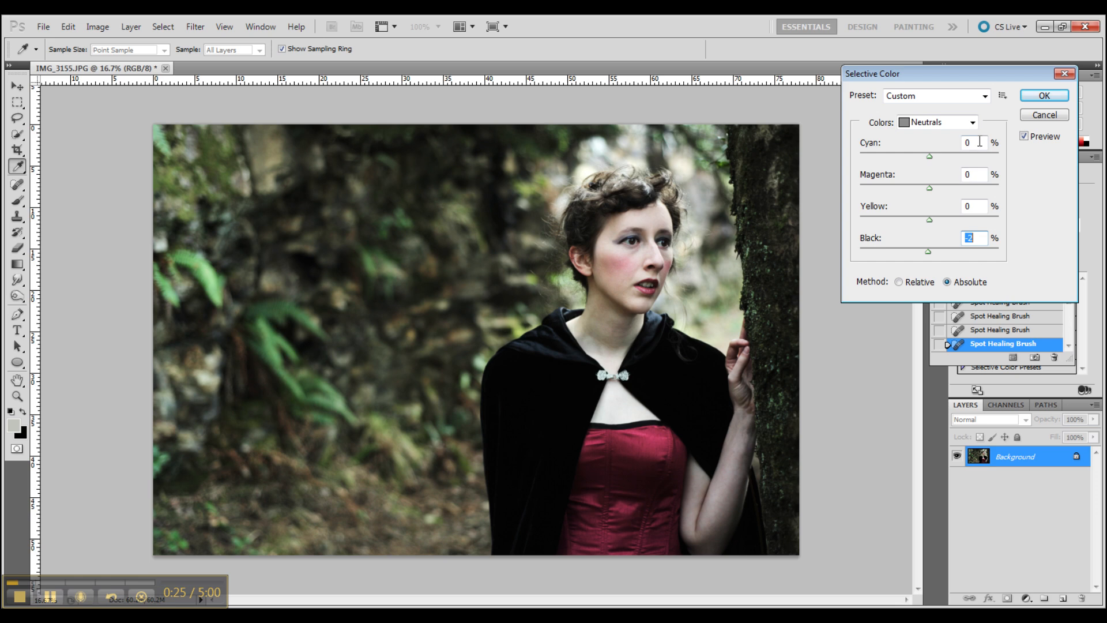
left_click(973, 122)
left_click(947, 243)
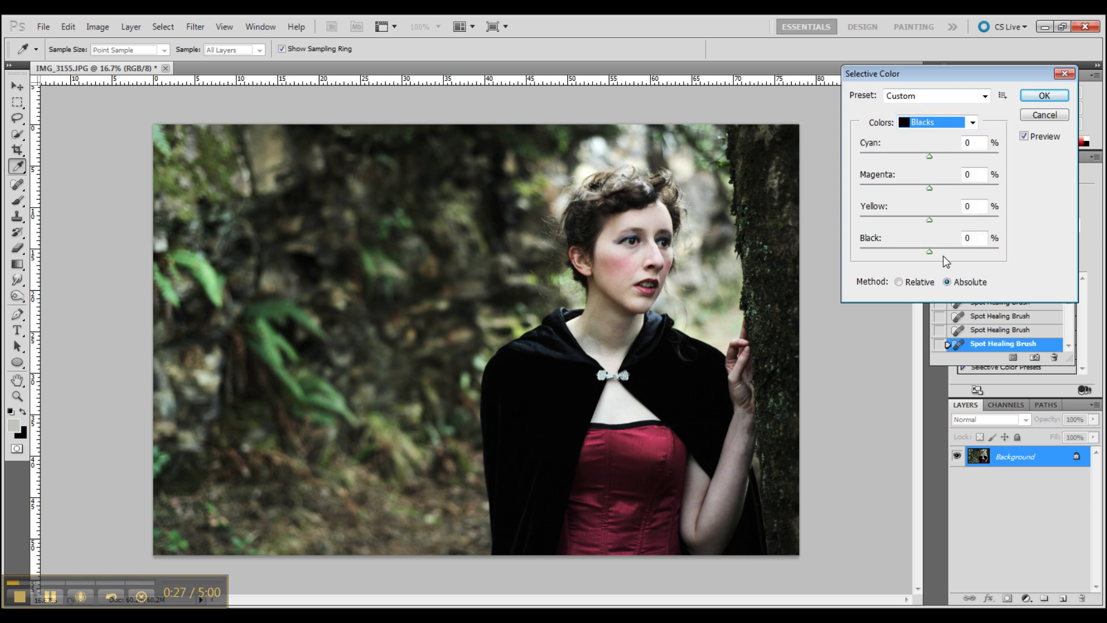
left_click_drag(930, 250, 932, 249)
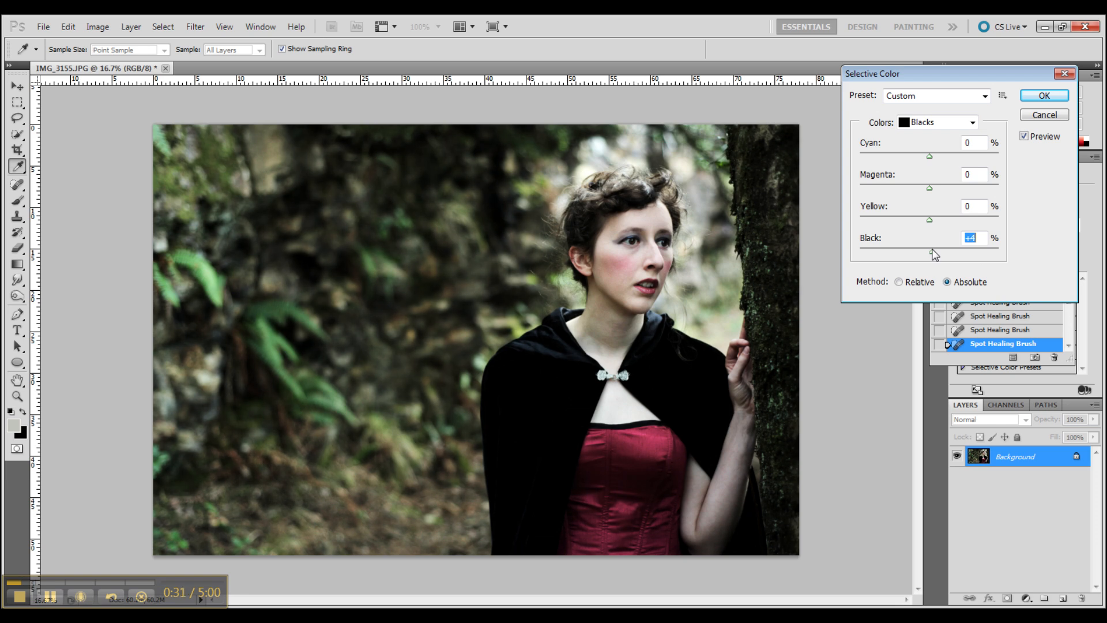
left_click(1044, 96)
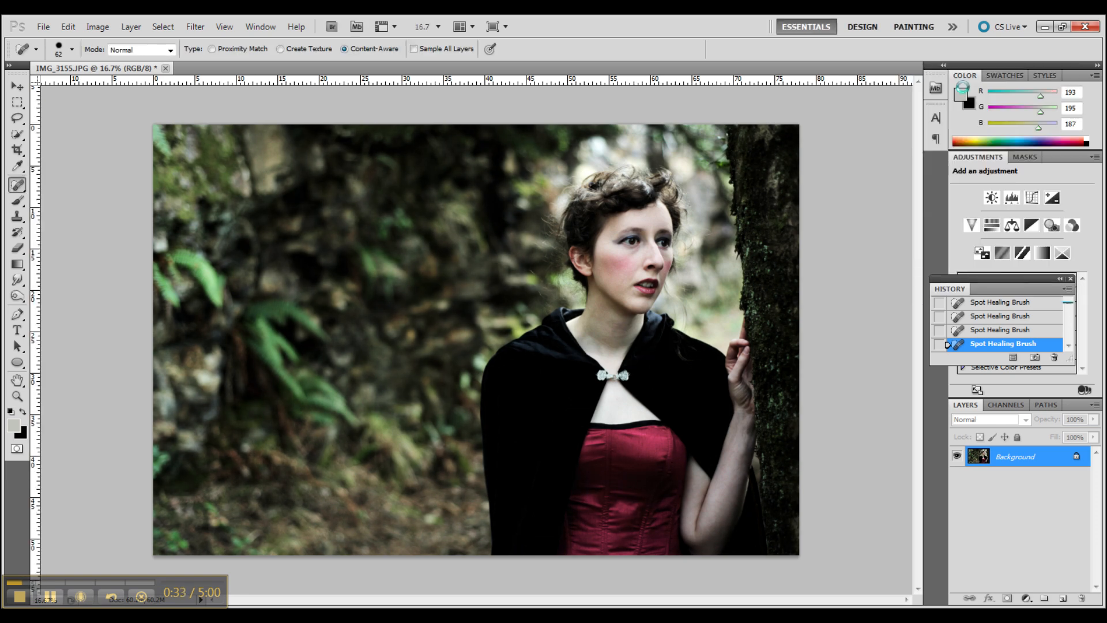
left_click(106, 26)
mouse_move(133, 60)
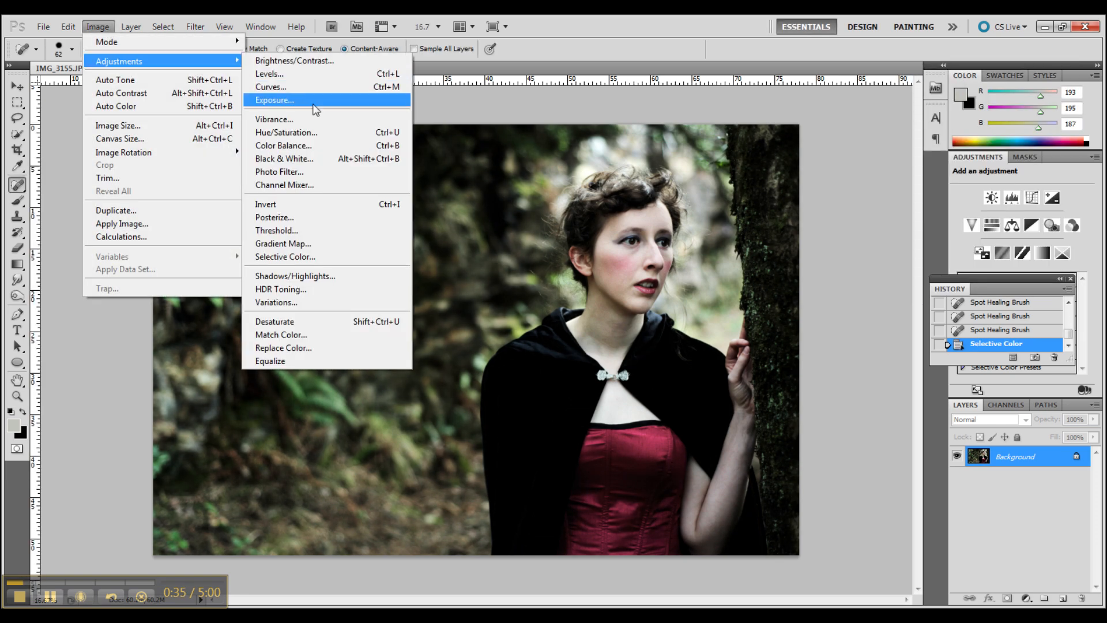
left_click(312, 257)
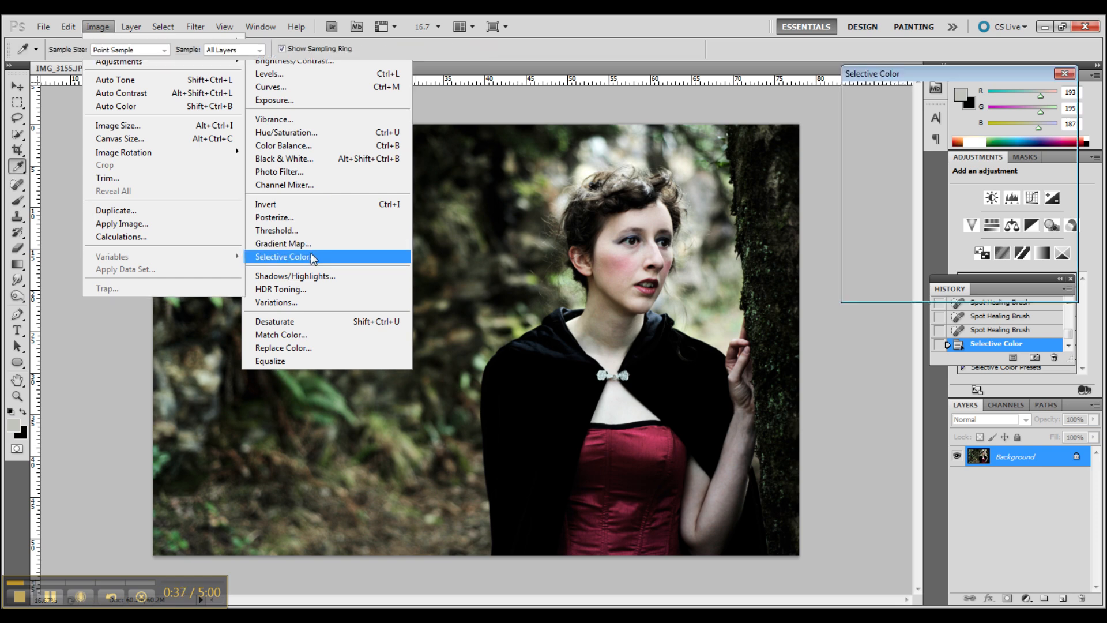
left_click(1030, 116)
- Apply a Color Balance adjustment to the midtones with Cyan–Red -47, Magenta–Green -30 and Yellow–Blue +29
left_click(100, 27)
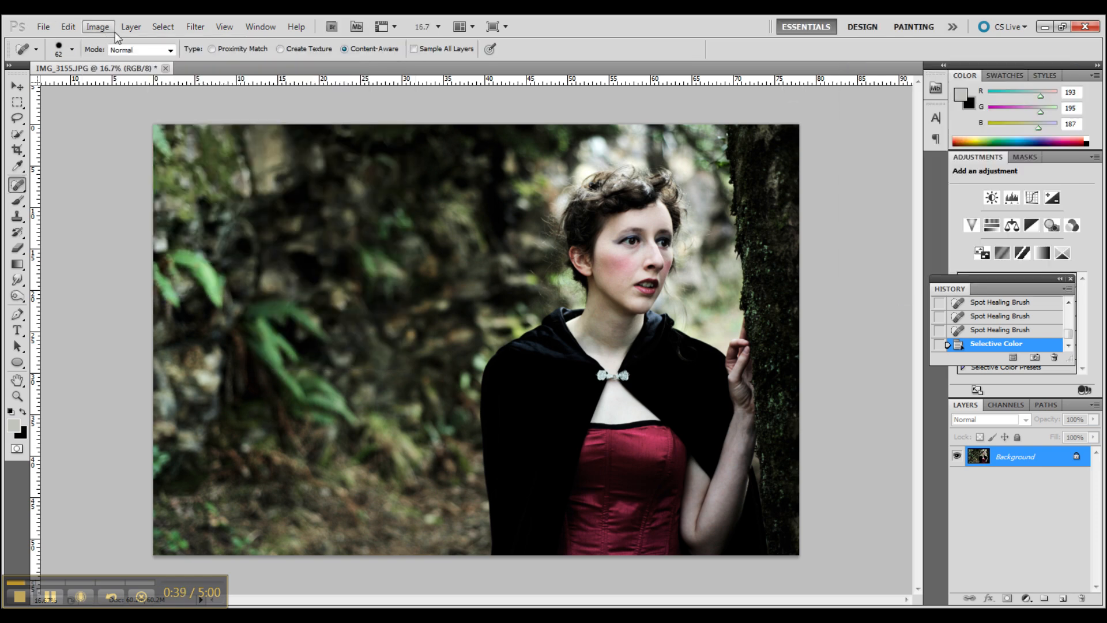
mouse_move(176, 63)
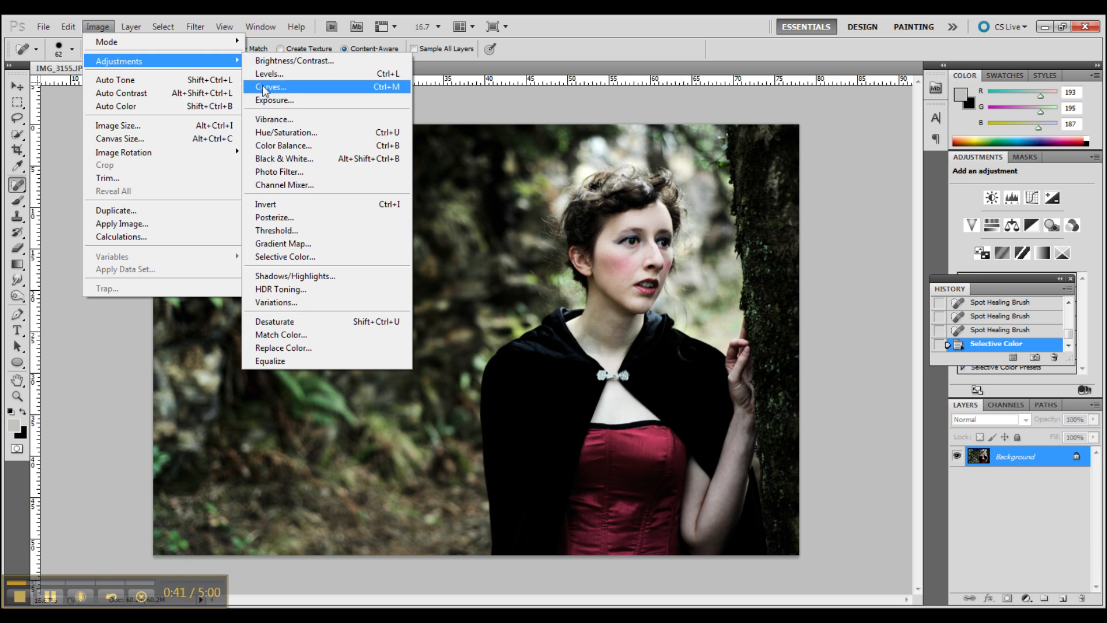
left_click(266, 145)
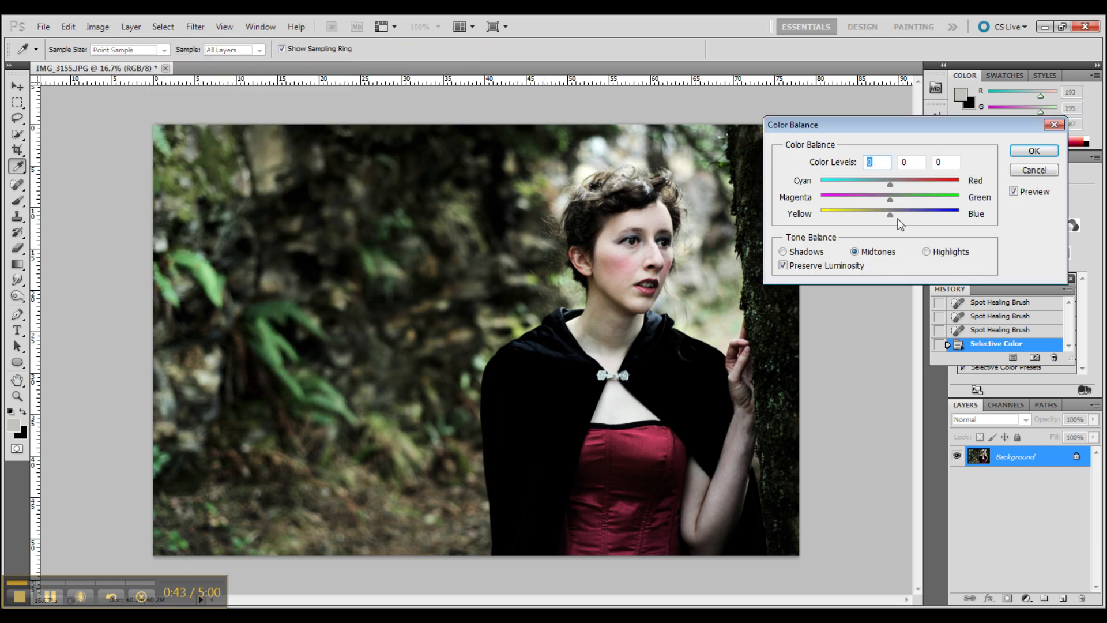
left_click_drag(891, 216, 867, 189)
left_click_drag(876, 181, 910, 215)
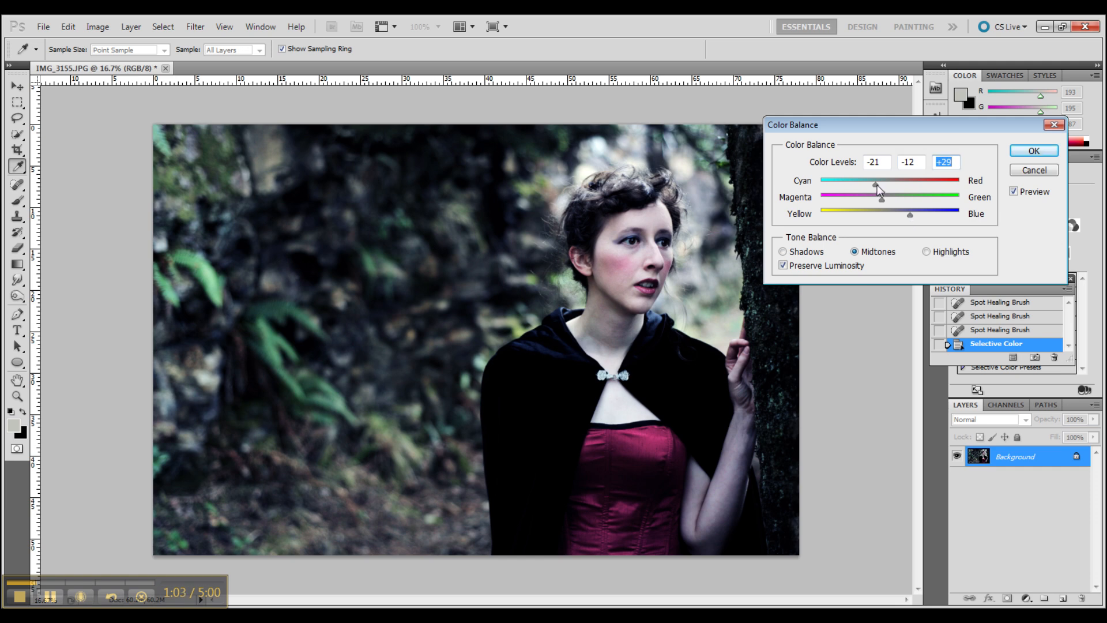
mouse_move(853, 188)
left_mouse_down()
mouse_move(867, 203)
mouse_move(851, 198)
mouse_move(881, 198)
mouse_move(857, 185)
left_mouse_up()
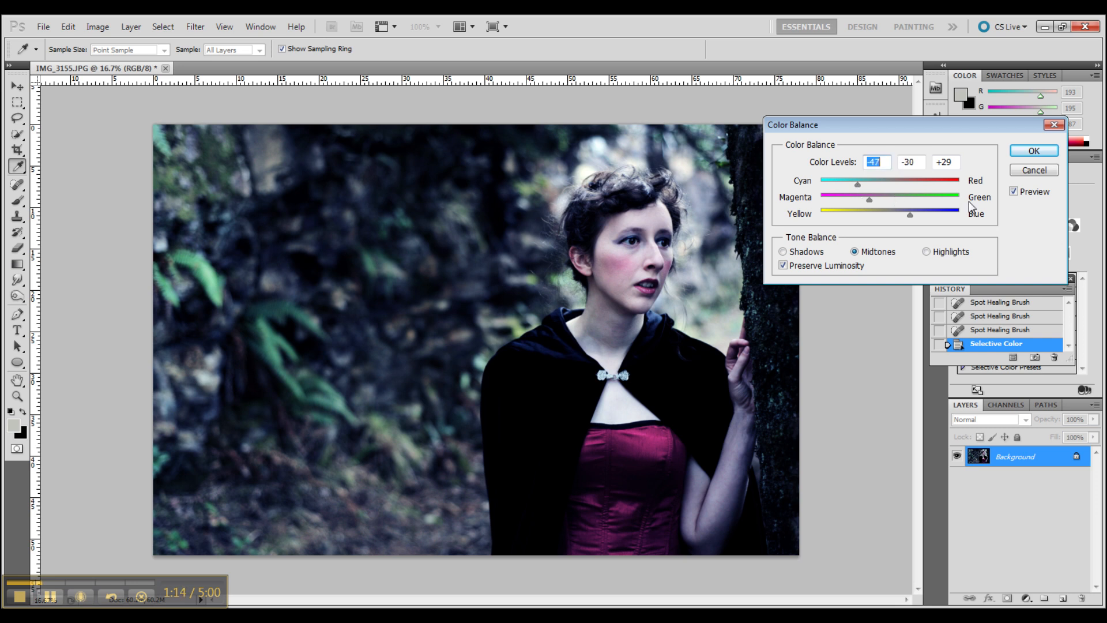
left_click(1033, 152)
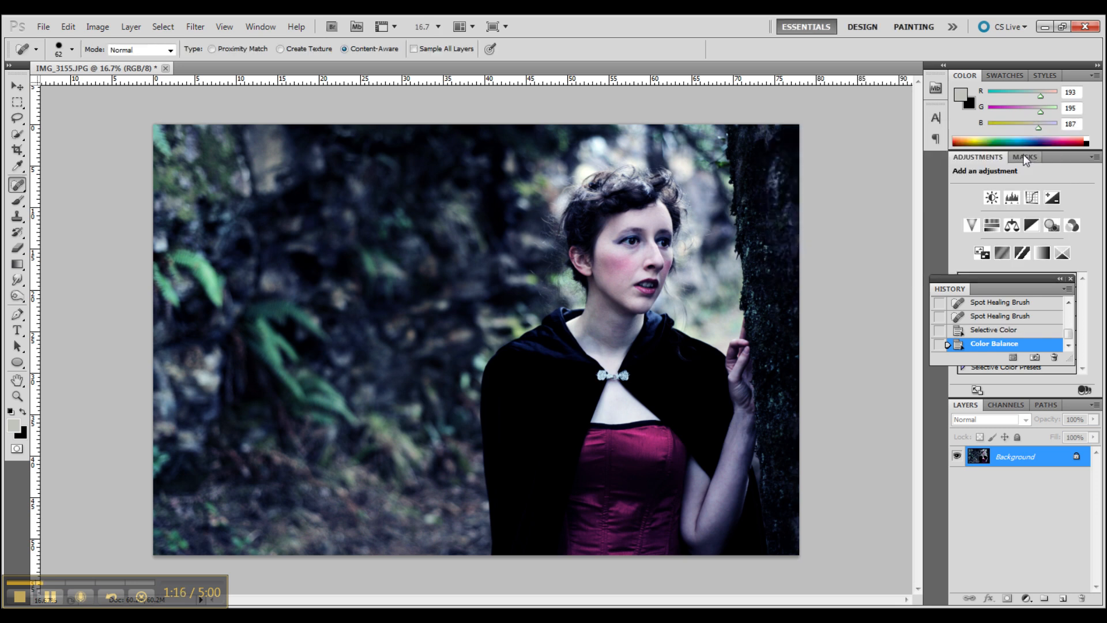
- Apply a Brightness/Contrast adjustment with contrast at 26 and the brightness nudged slightly up
left_click(98, 27)
mouse_move(110, 60)
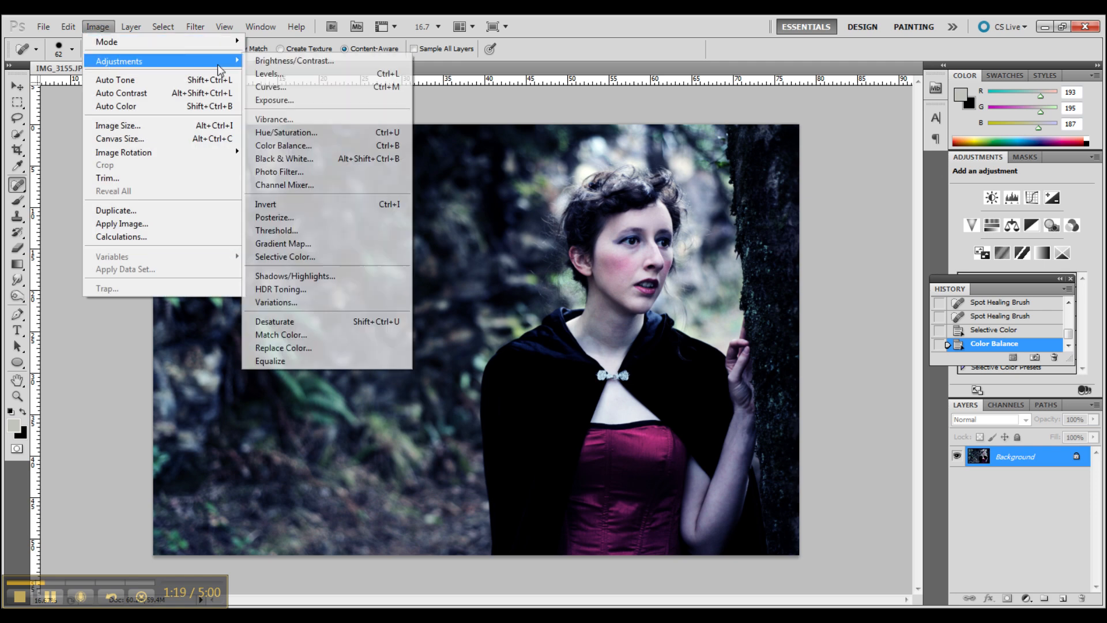
left_click(282, 60)
mouse_move(872, 190)
left_mouse_down()
mouse_move(928, 192)
mouse_move(858, 192)
mouse_move(889, 192)
left_mouse_up()
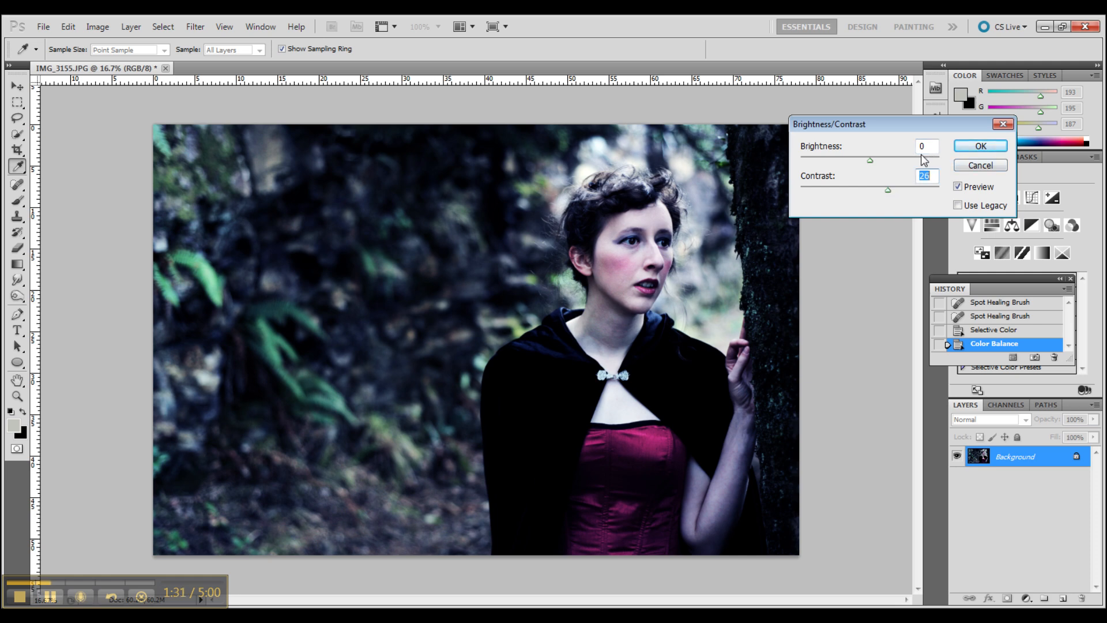
left_click_drag(871, 162, 872, 162)
left_click(981, 146)
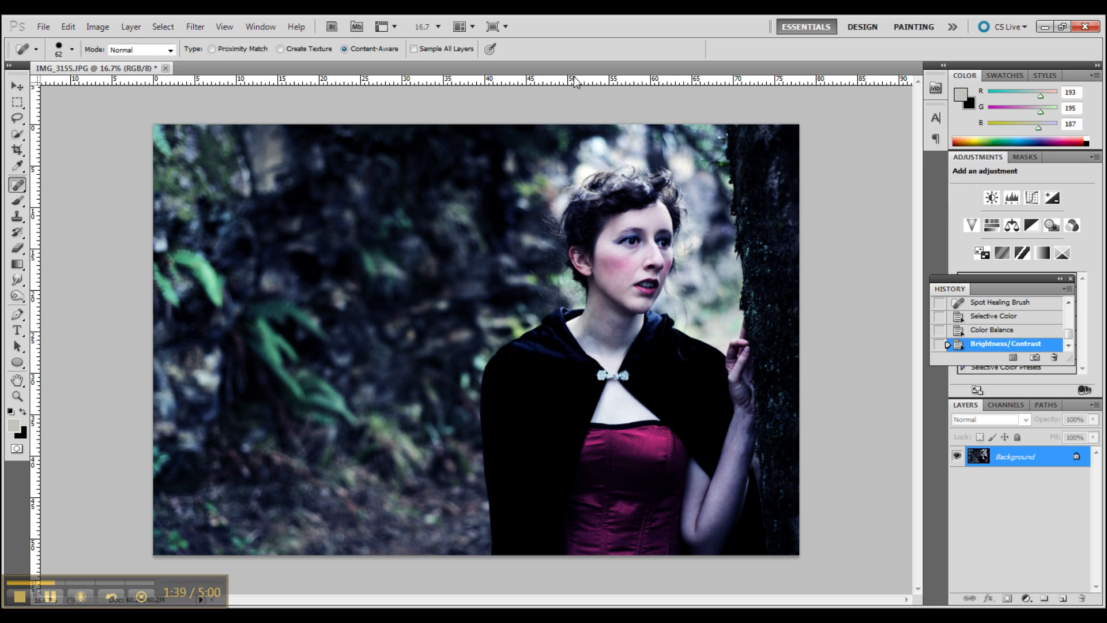
- Apply a second midtone Color Balance with Cyan–Red -25 and Magenta–Green -10, fine-tuning Yellow–Blue close to neutral
left_click(97, 26)
mouse_move(148, 61)
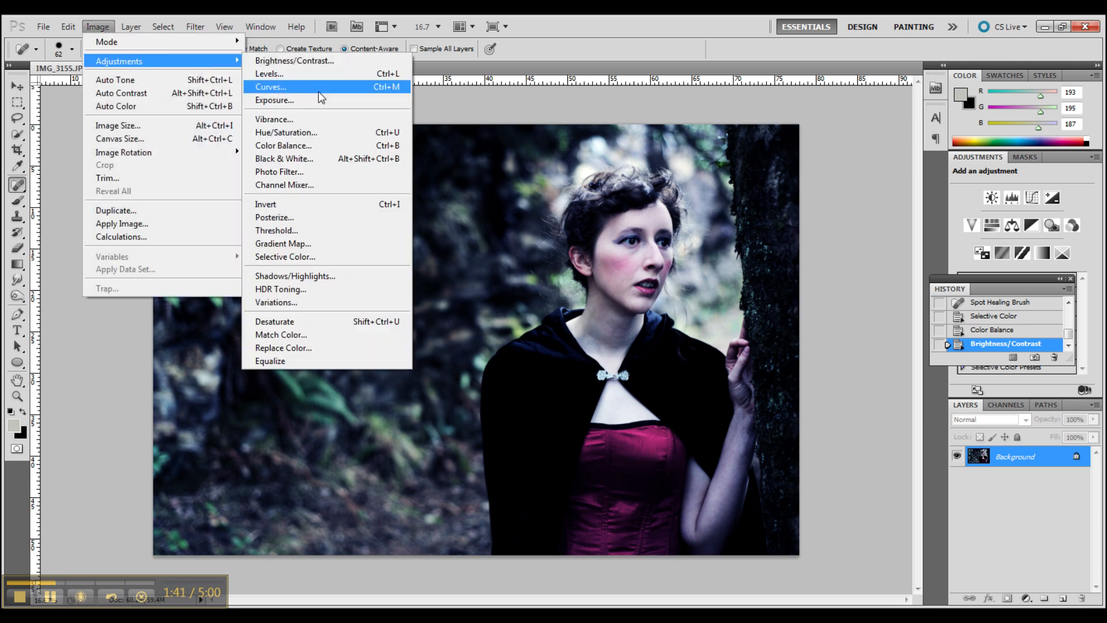
left_click(307, 147)
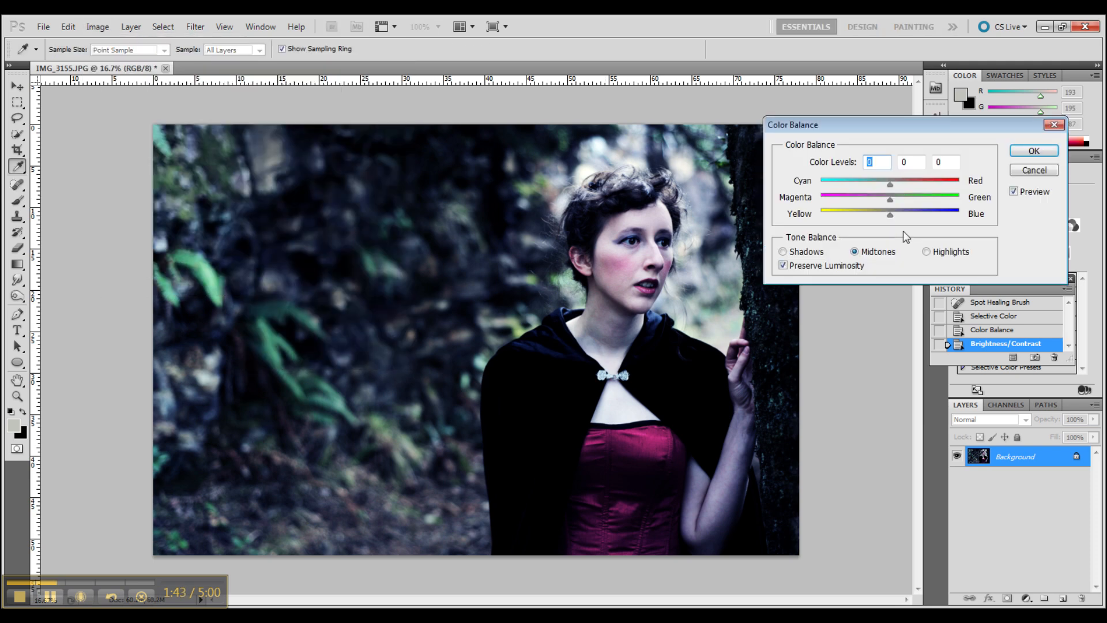
mouse_move(891, 217)
left_mouse_down()
mouse_move(900, 215)
mouse_move(884, 199)
left_mouse_up()
left_click_drag(863, 188, 873, 188)
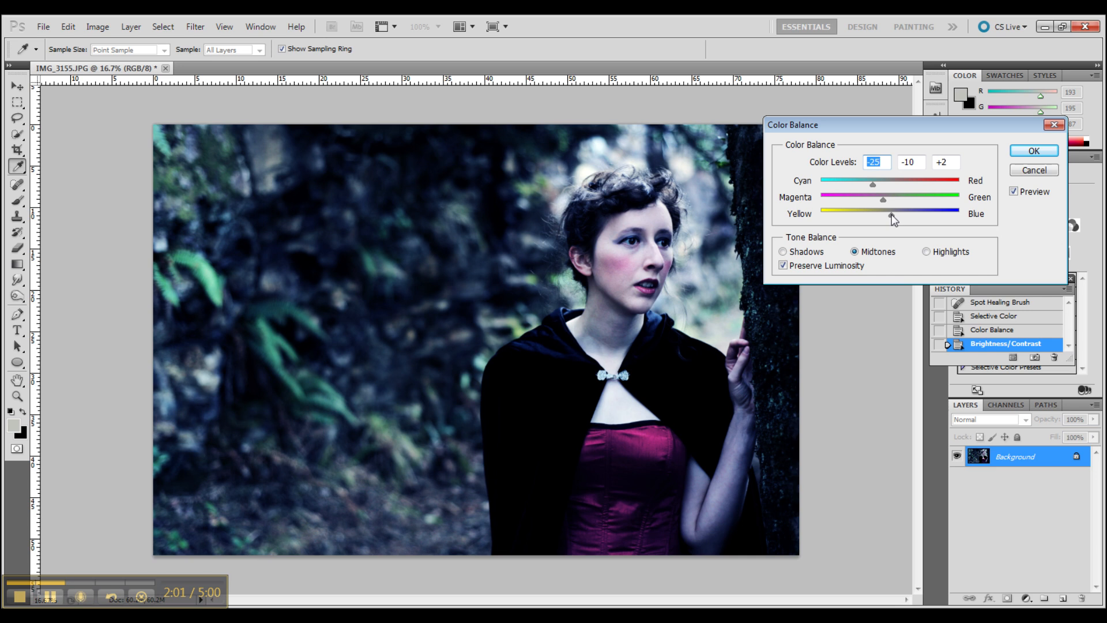
left_click_drag(895, 213, 887, 214)
left_click_drag(888, 212, 890, 213)
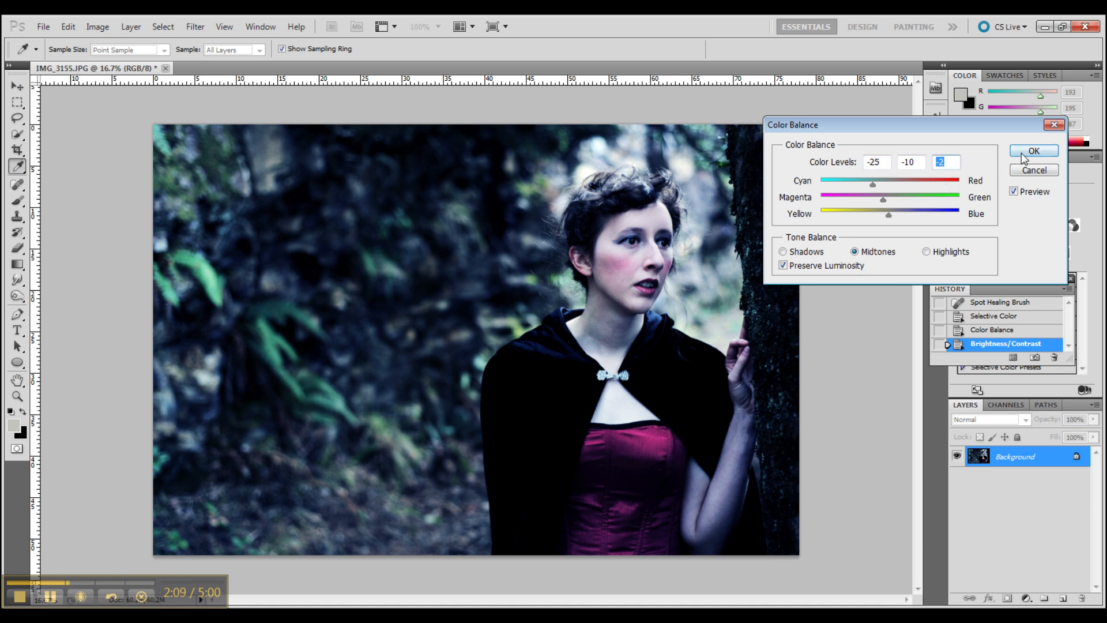
left_click_drag(892, 214, 895, 214)
left_click_drag(890, 214, 884, 213)
left_click(1020, 151)
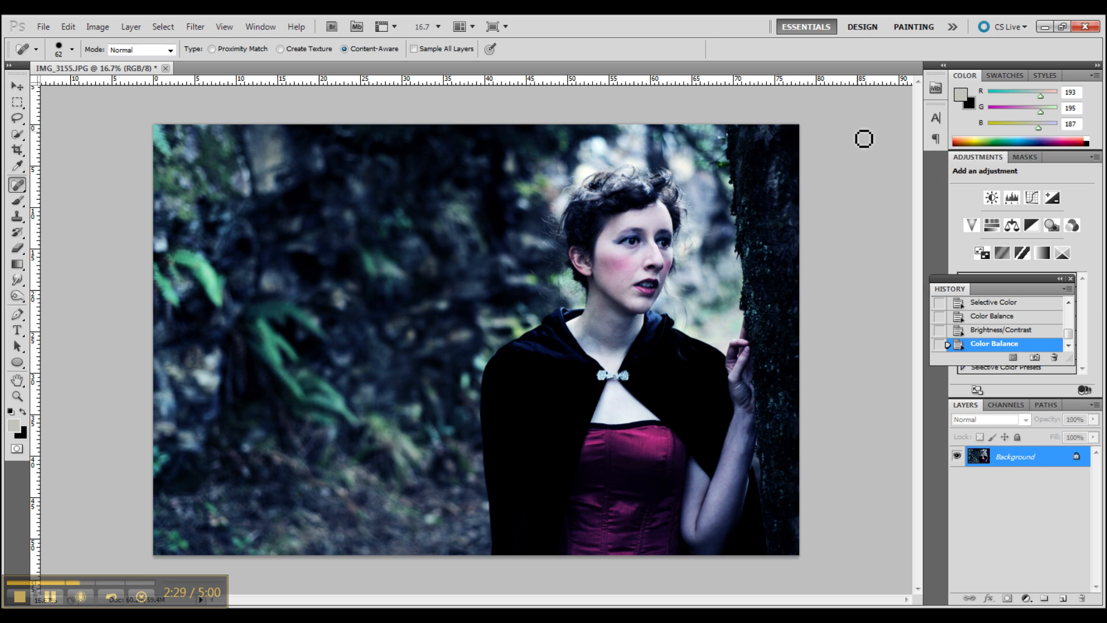
left_click(43, 28)
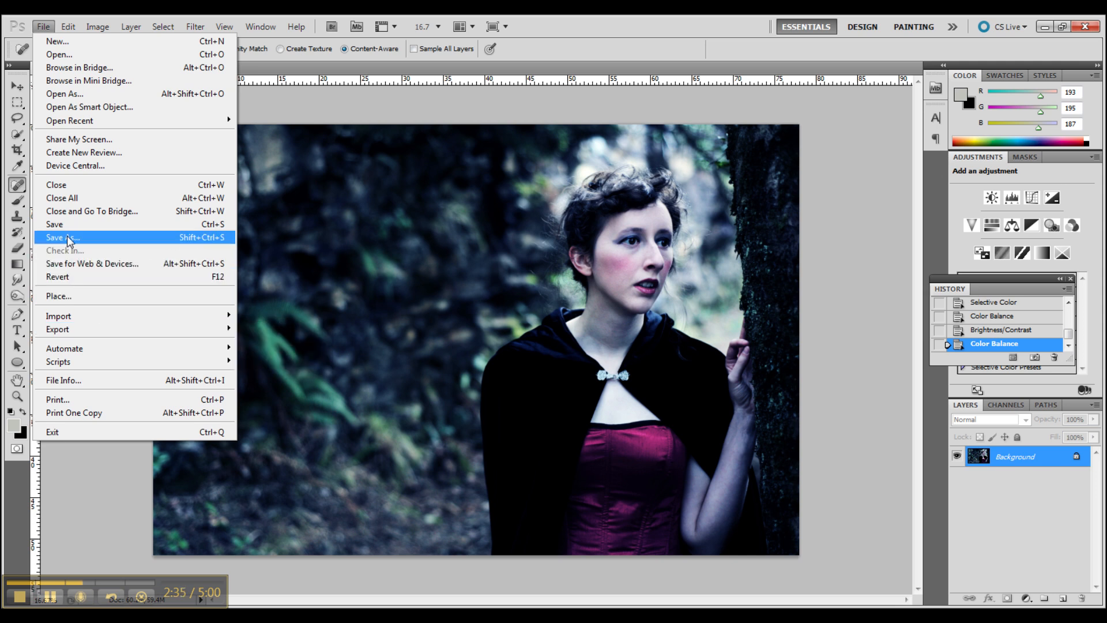
left_click(340, 114)
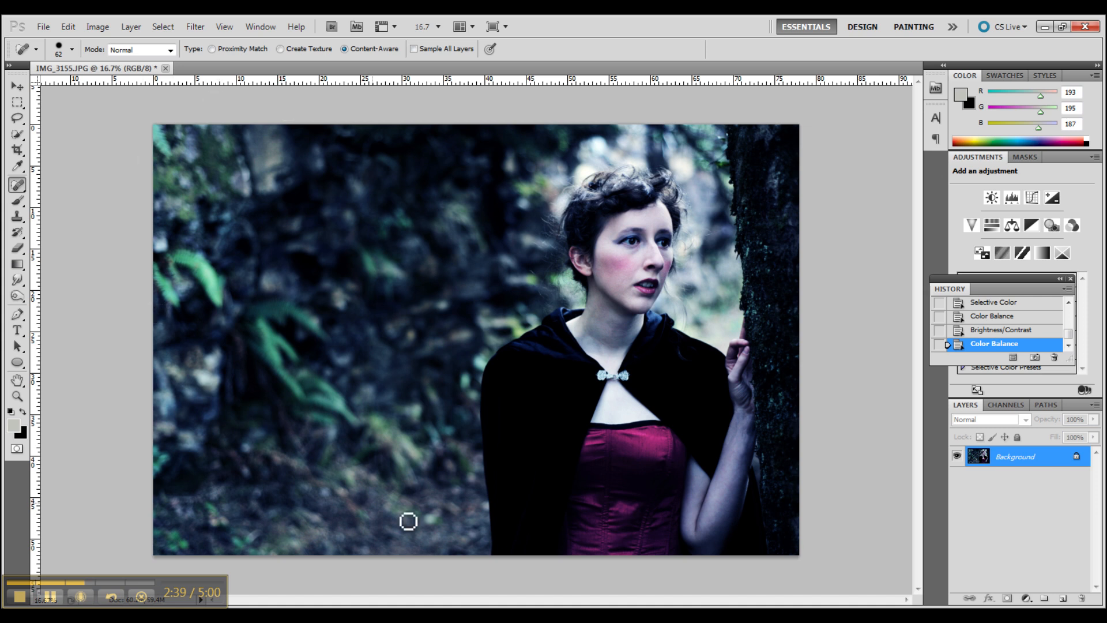
- Compare the graded photo with the original image twice through the history, ending on the latest Color Balance state
scroll(977, 311, "up", 5)
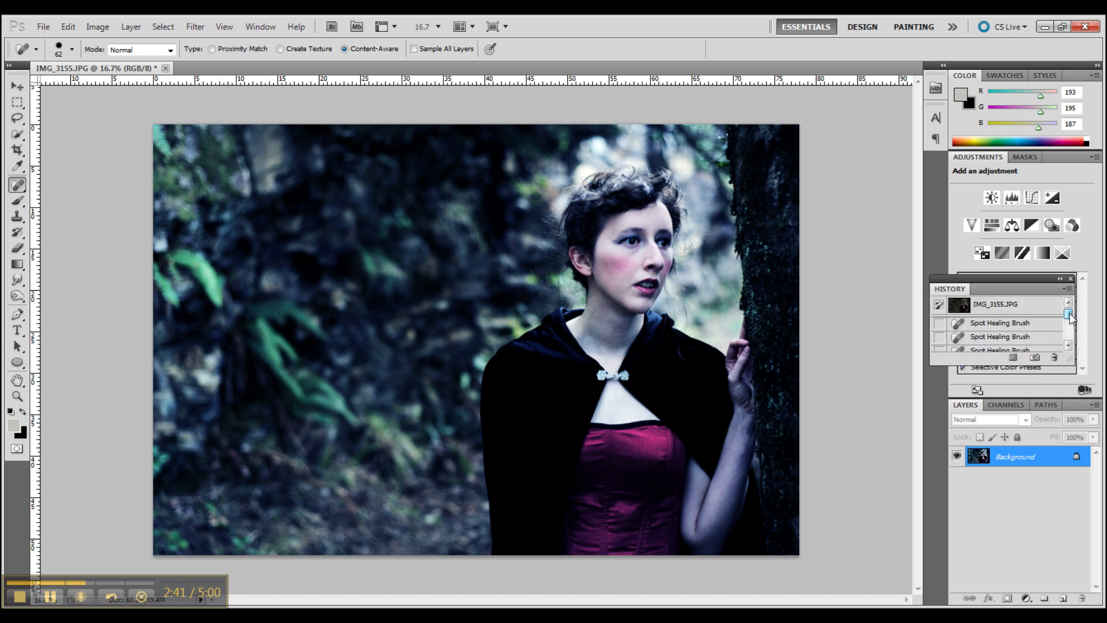
left_click(976, 306)
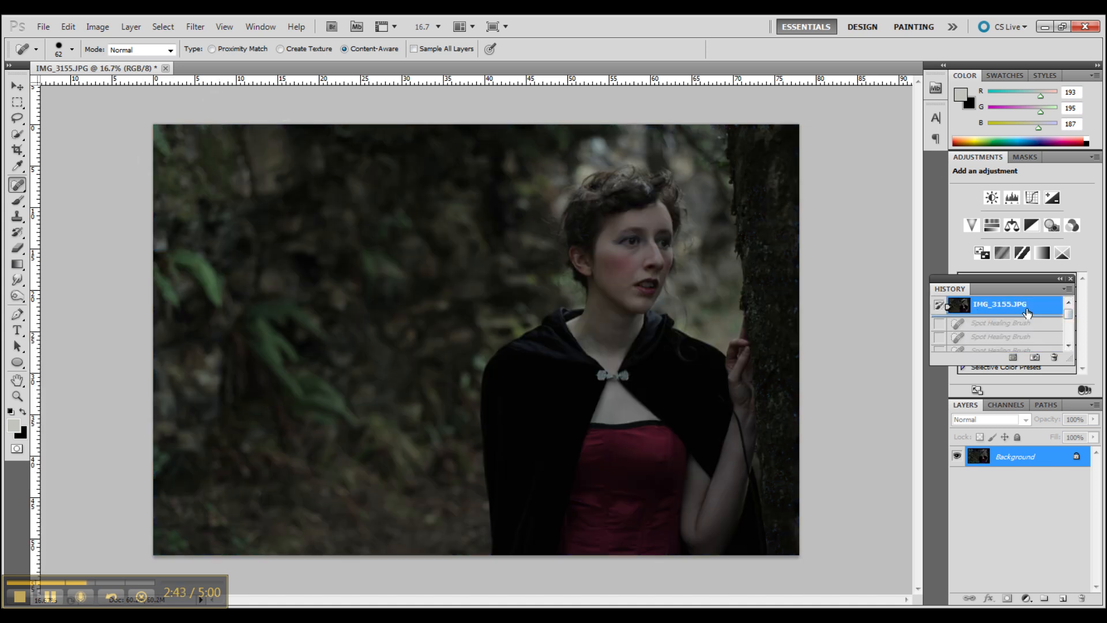
left_click_drag(1068, 319, 1071, 341)
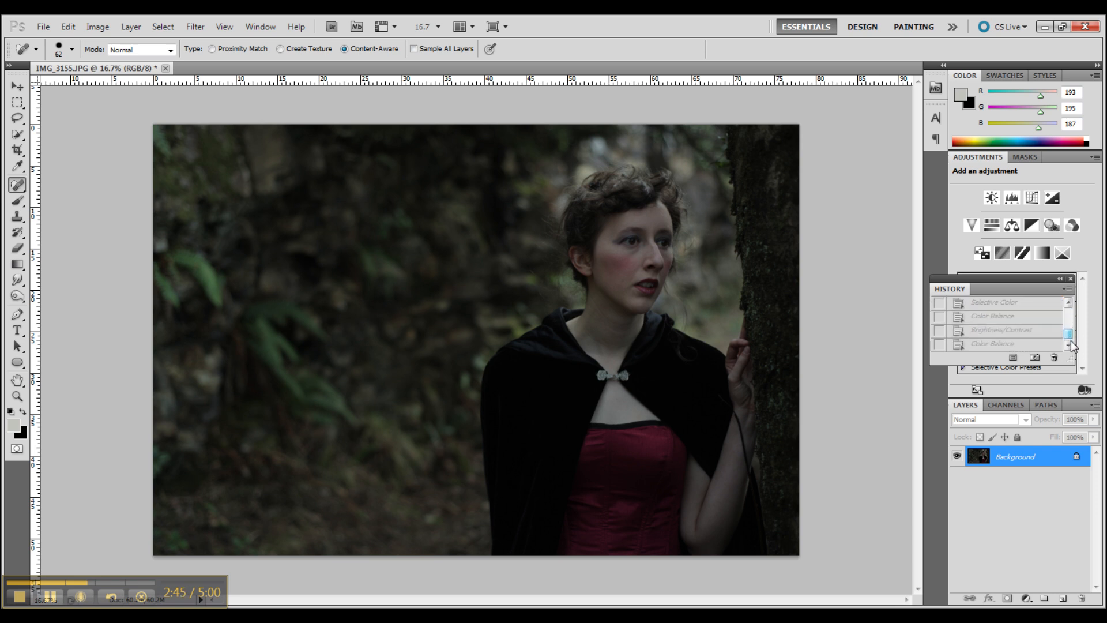
left_click(1007, 346)
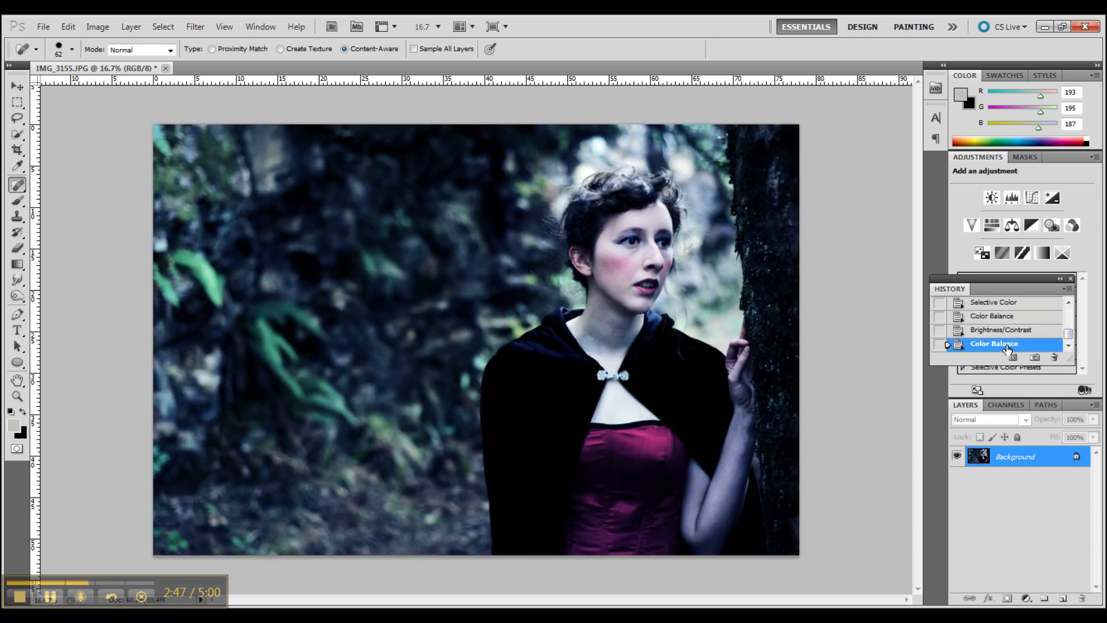
left_click_drag(1070, 335, 1071, 303)
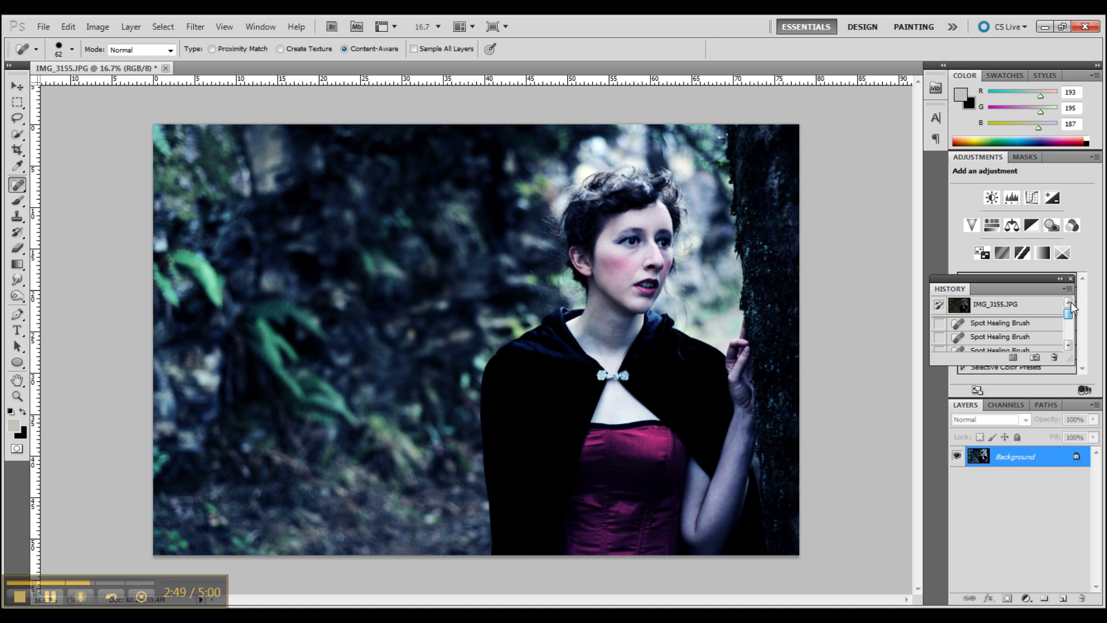
left_click(1036, 305)
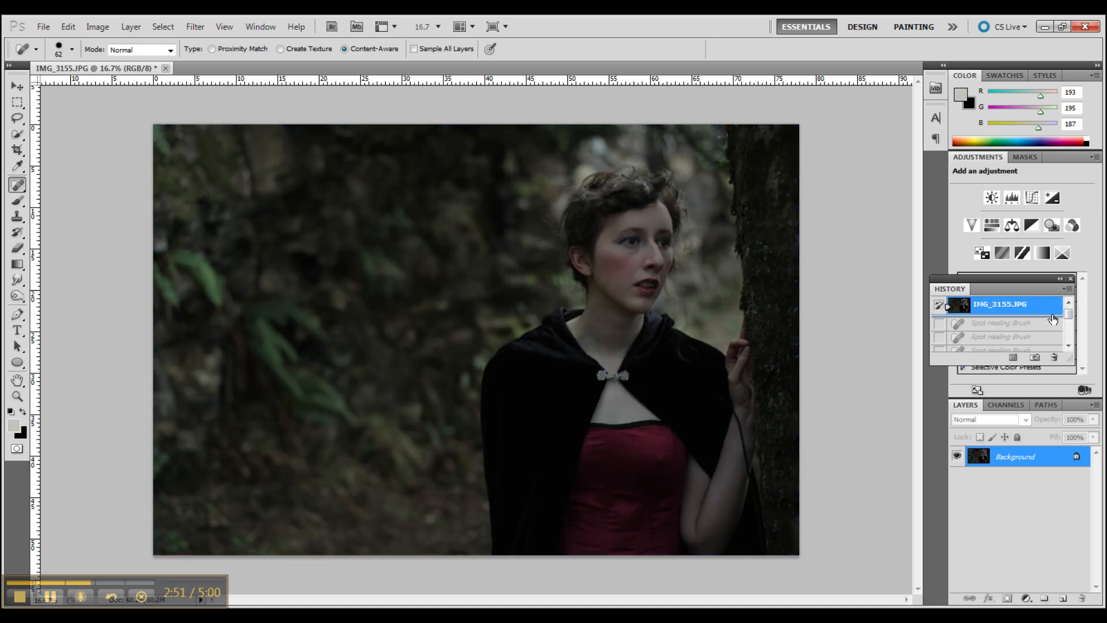
left_click(1069, 345)
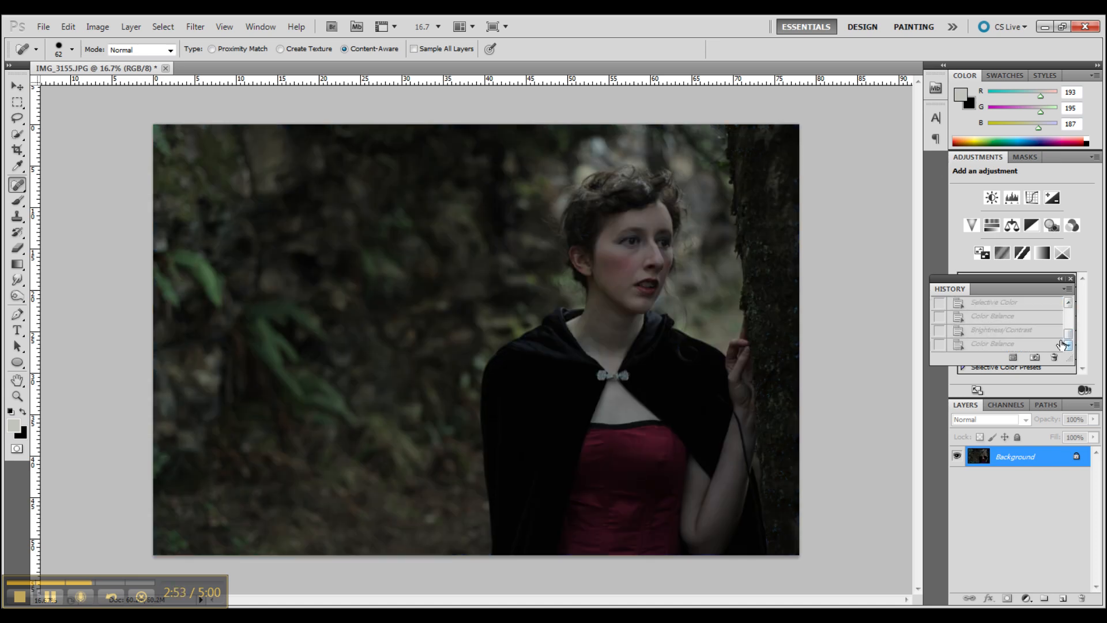
left_click(1014, 345)
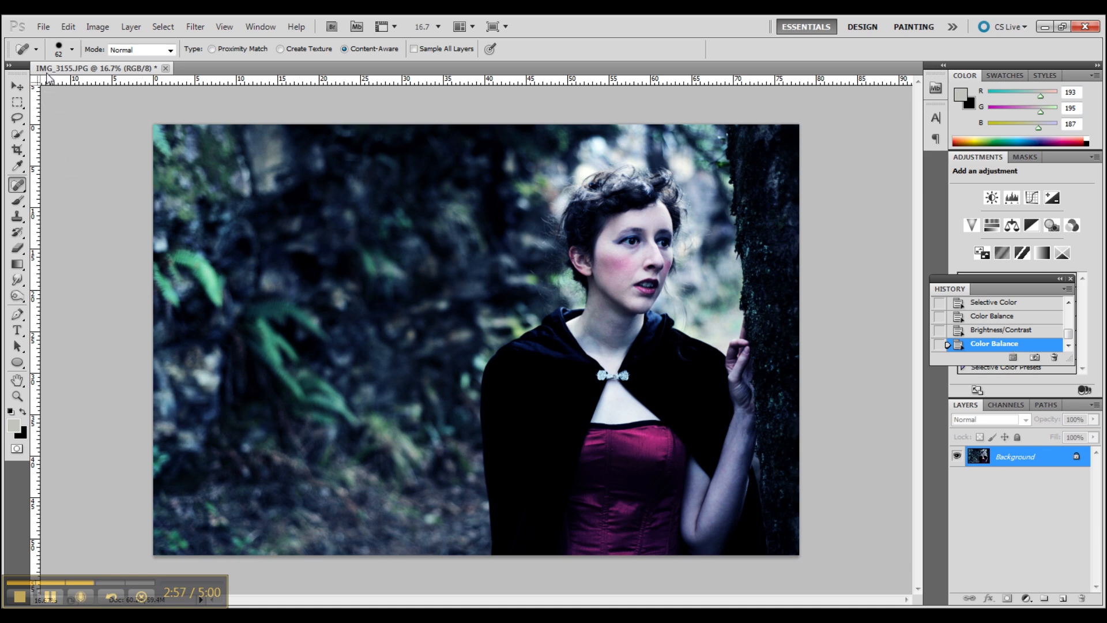
left_click(46, 29)
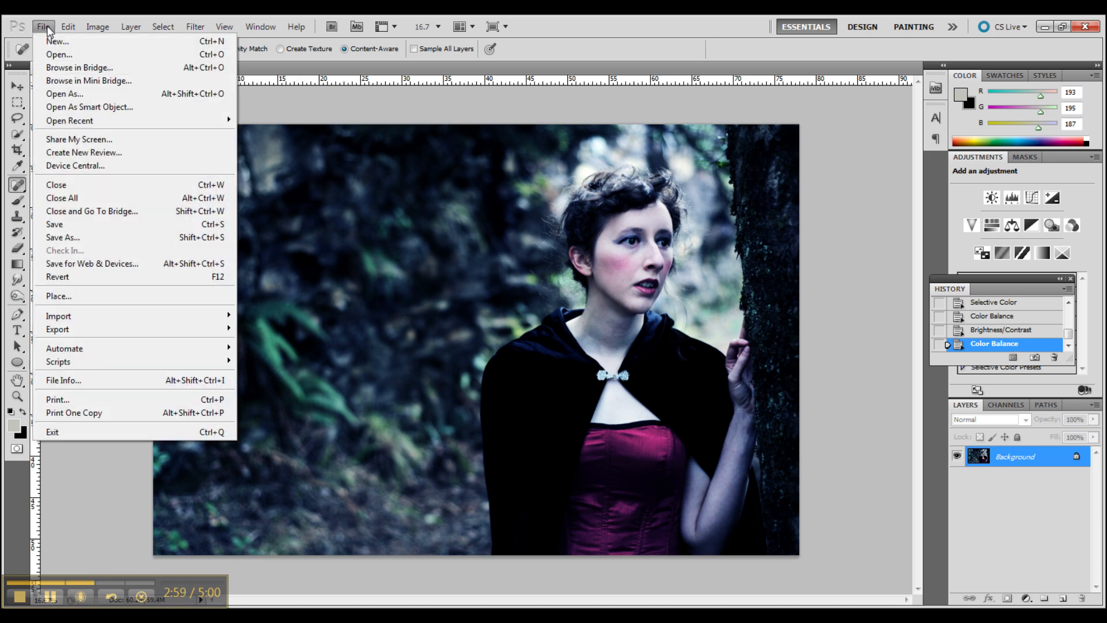
left_click(47, 29)
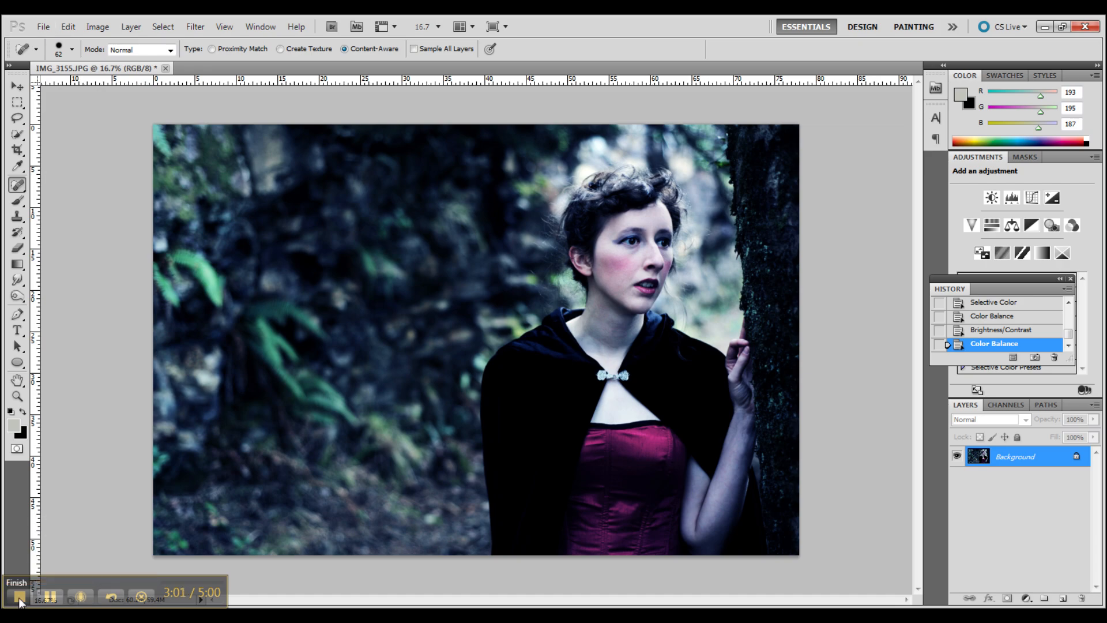